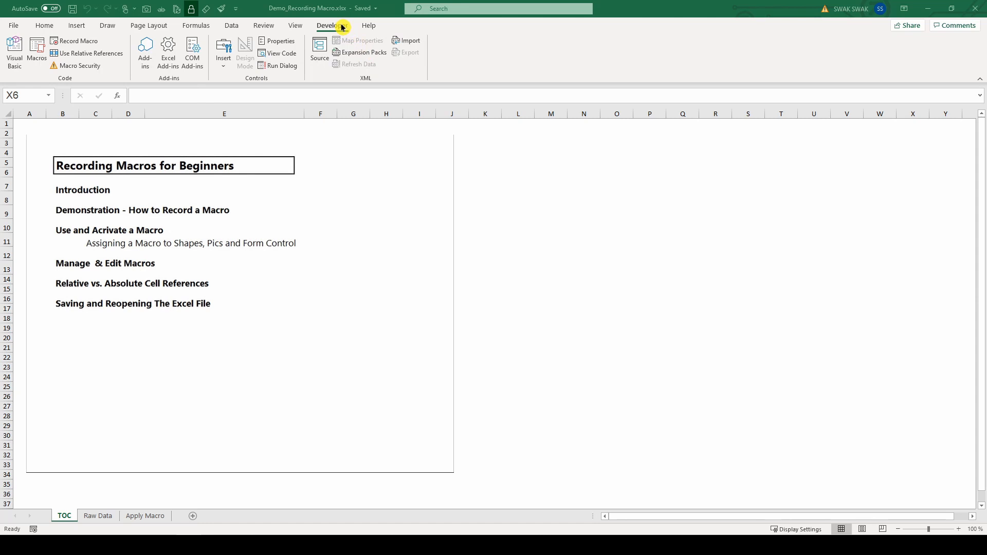
- Open the ribbon customization options and check that Developer is enabled among the Main Tabs
right_click(482, 49)
click(492, 54)
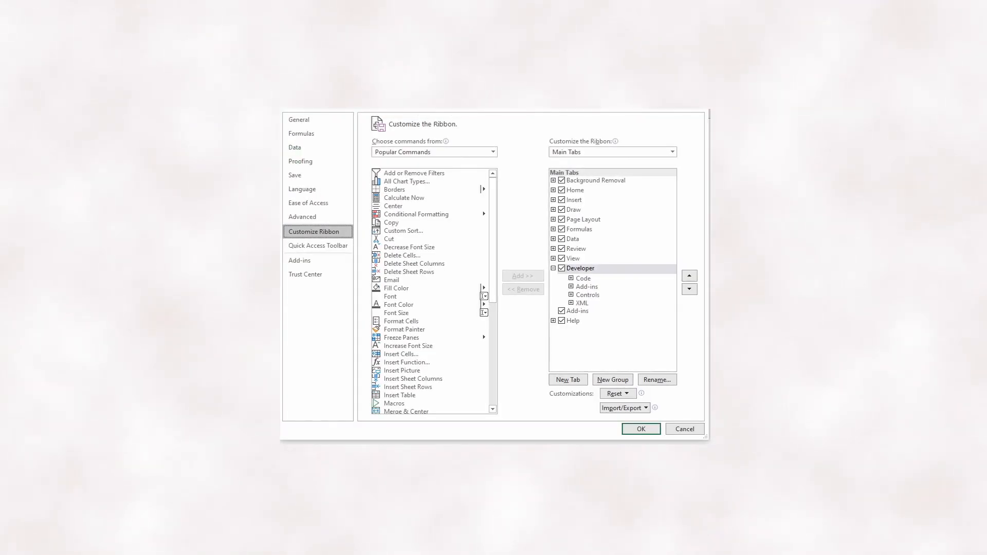
click(672, 153)
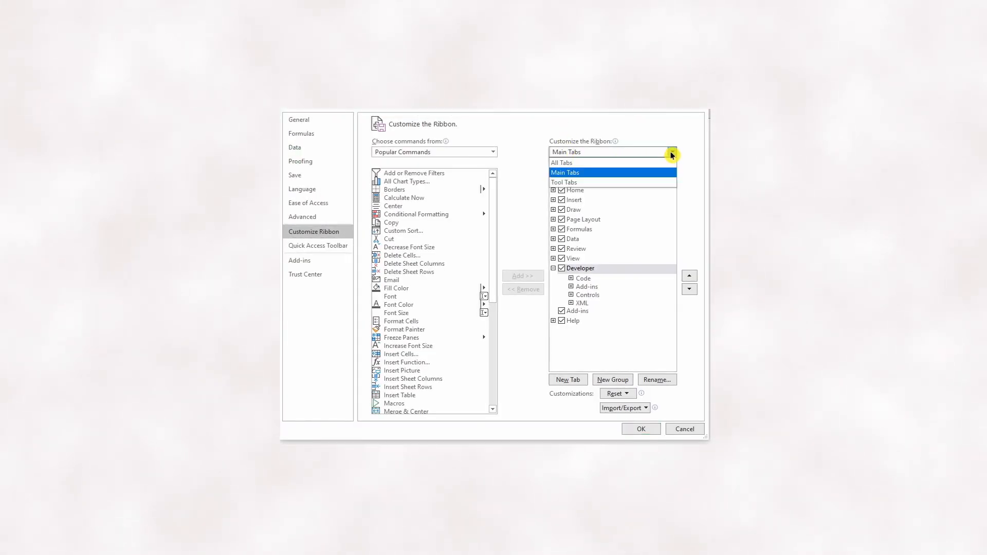
click(672, 153)
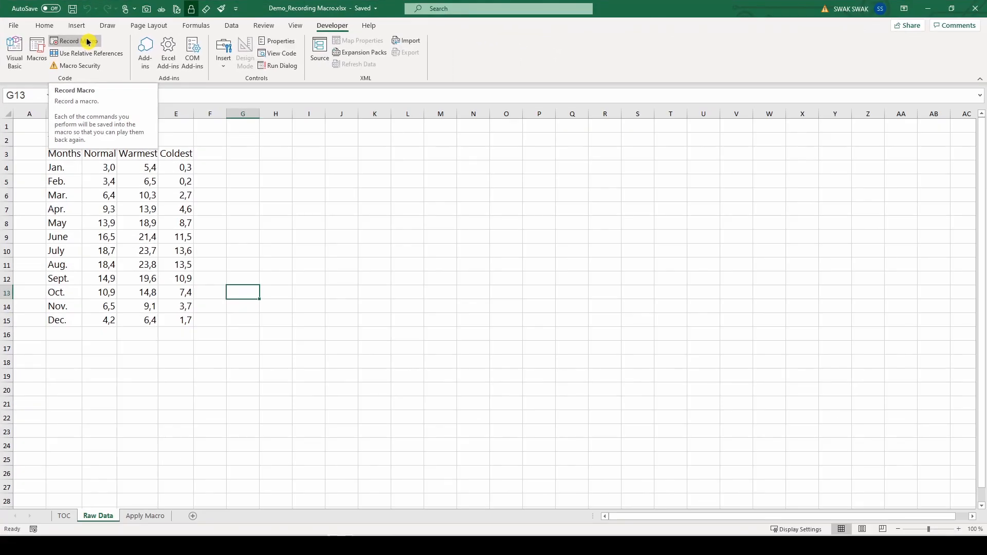
- Start recording a macro named MyFirst_Macro from the Raw Data sheet, stored in This Workbook
click(87, 42)
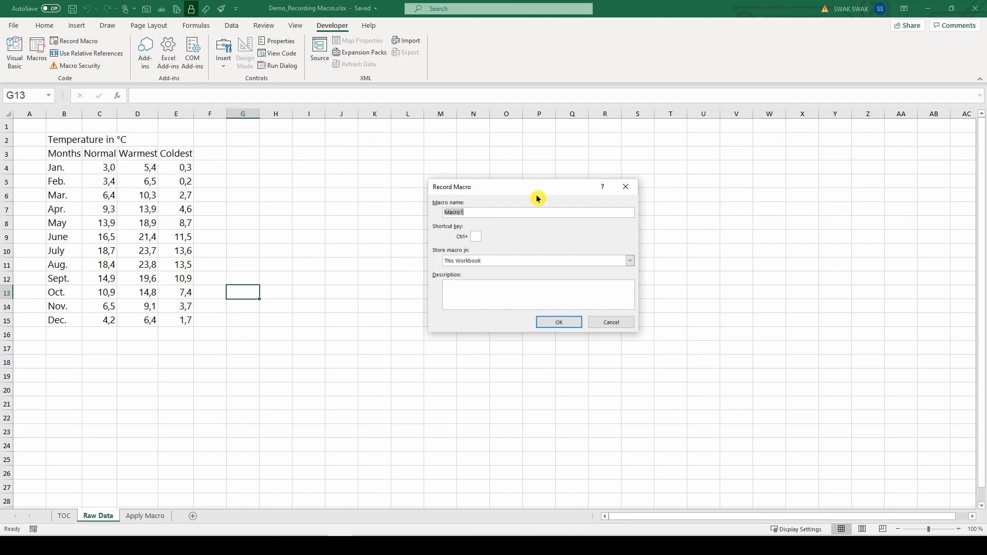
text(My First Macro)
key(Return)
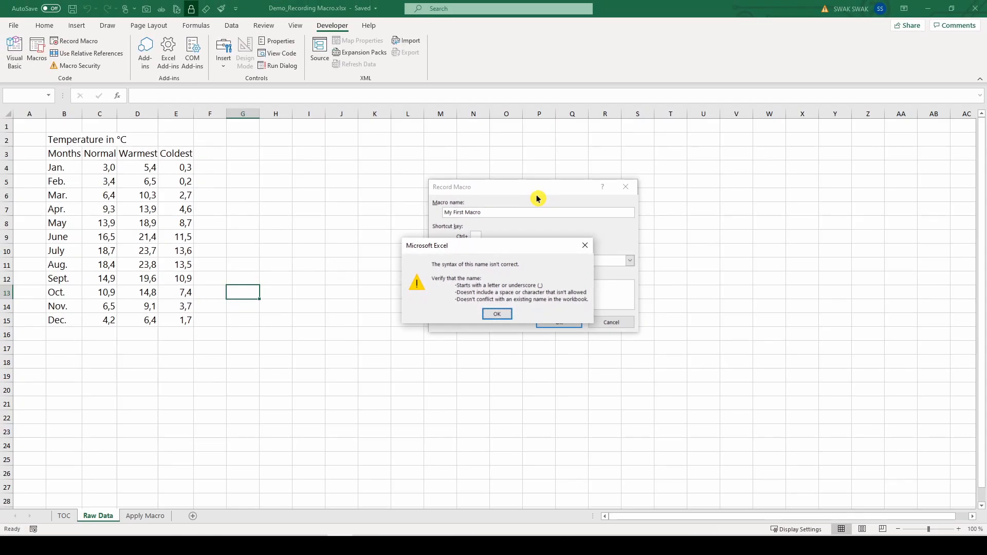
key(Return)
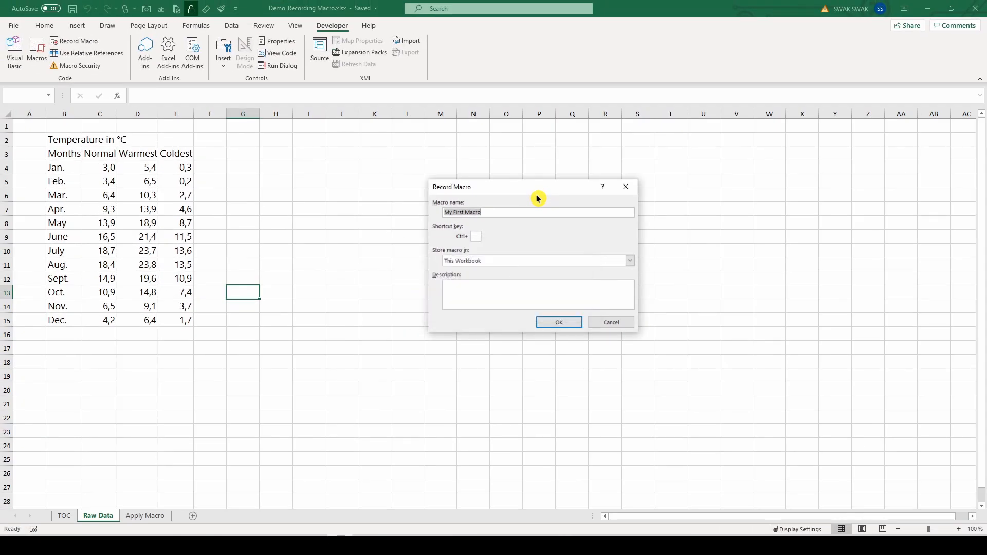
text(MyFirst_Macro)
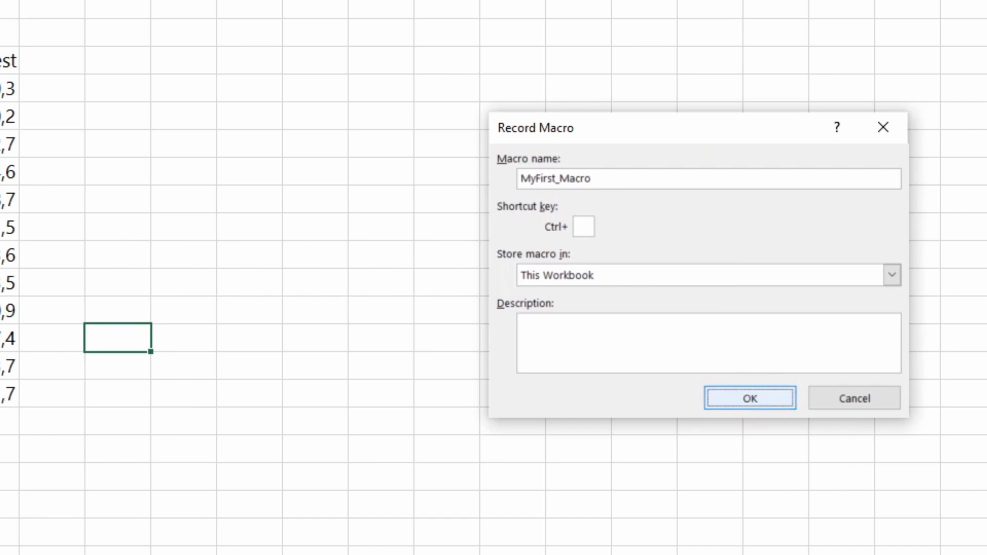
click(752, 400)
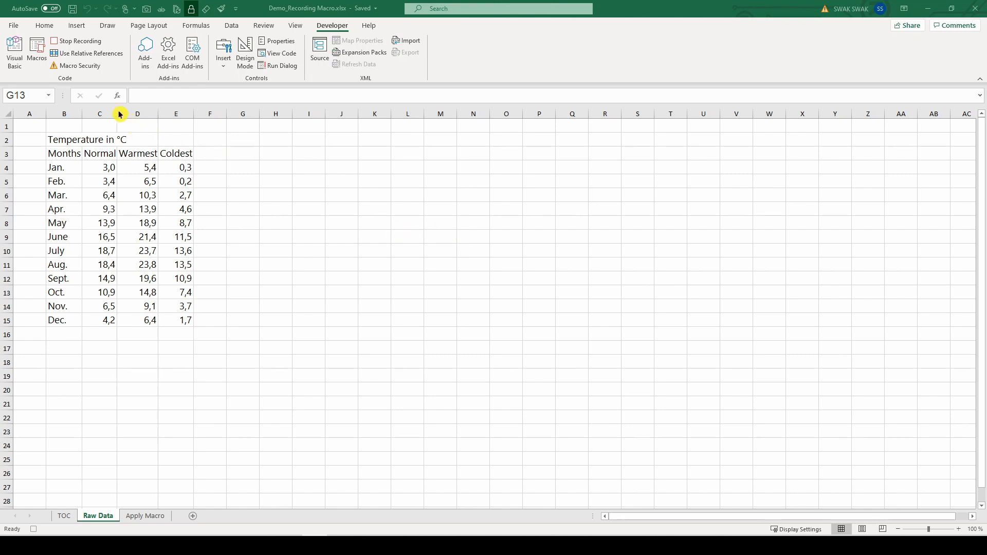
- Autofit columns B to E of the temperature table, and widen them uniformly to about 10.67
drag(66, 113, 190, 110)
double_click(191, 110)
drag(131, 114, 90, 118)
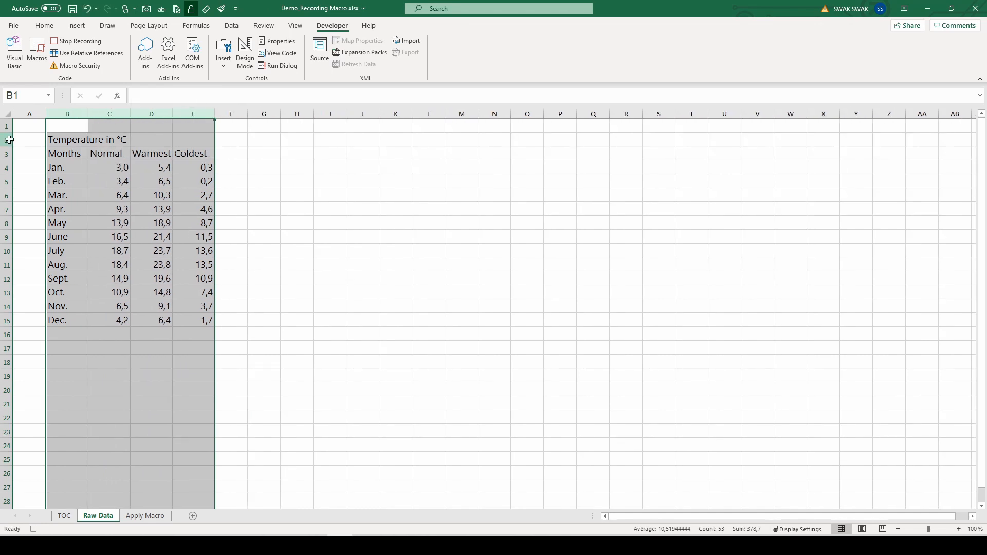
- Increase the height of rows 2 and 3 to about 42 and align their contents vertically to the middle
drag(7, 139, 8, 176)
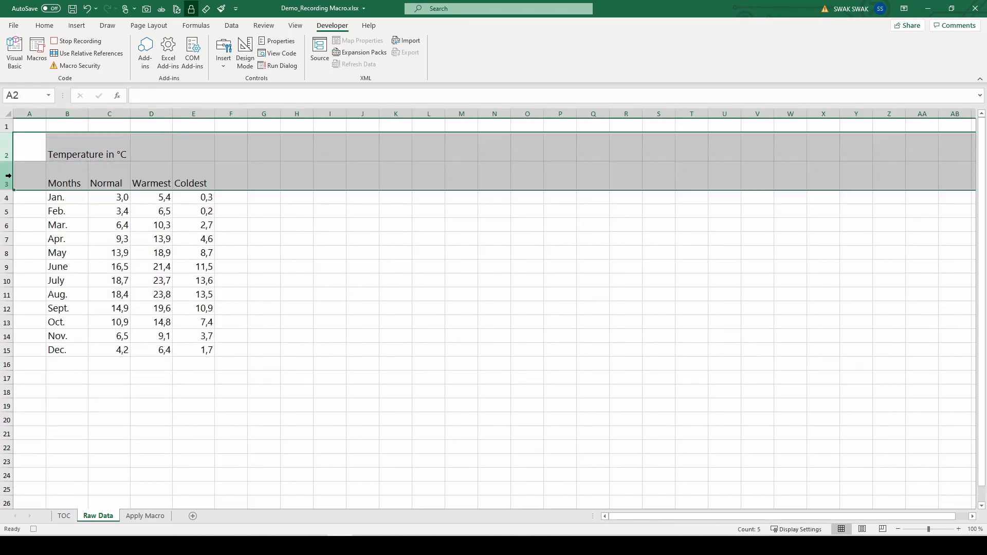
click(45, 26)
click(224, 48)
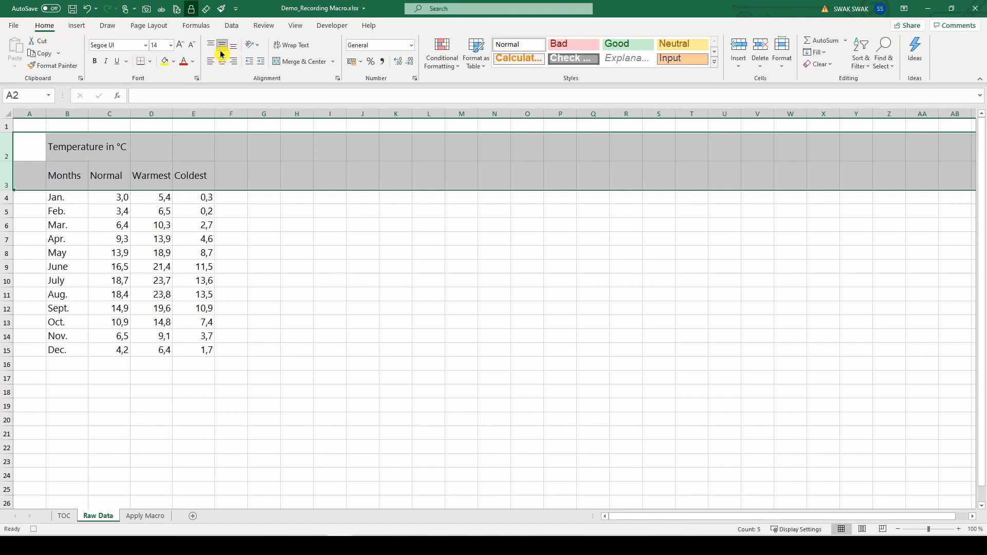
- Bold the headings in B2:E3 and the month labels in B4:B15, and center the temperatures in C4:E15 horizontally
drag(70, 147, 198, 178)
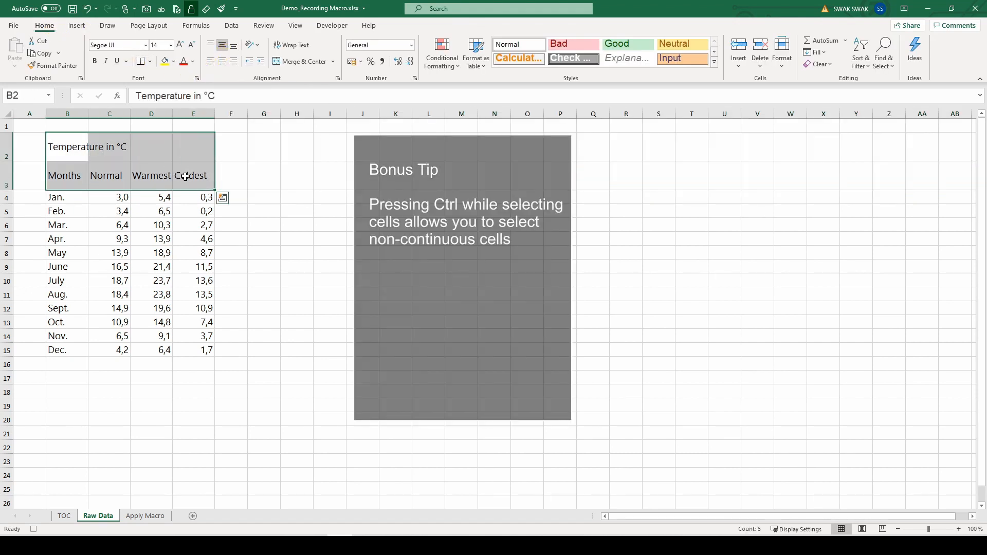
drag(77, 197, 77, 350)
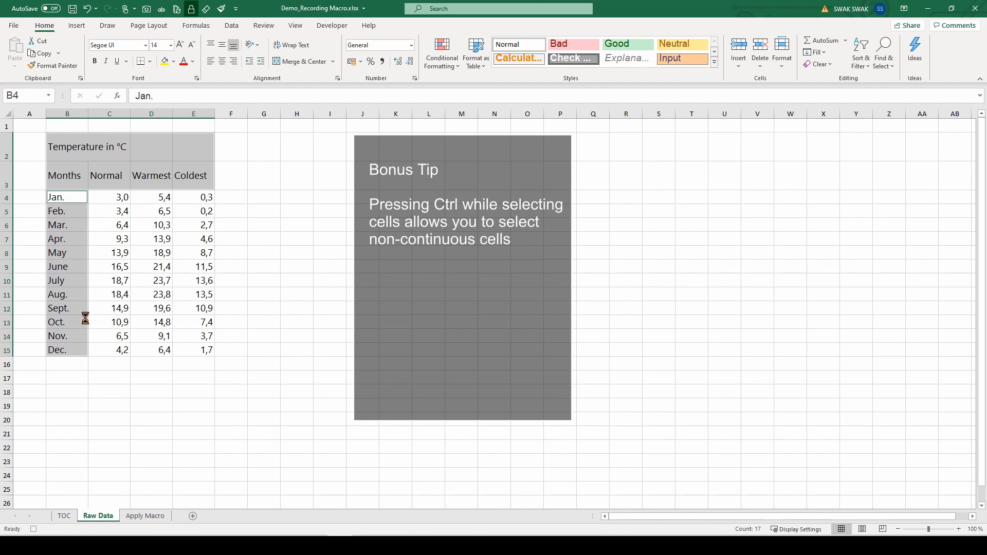
key(ctrl+b)
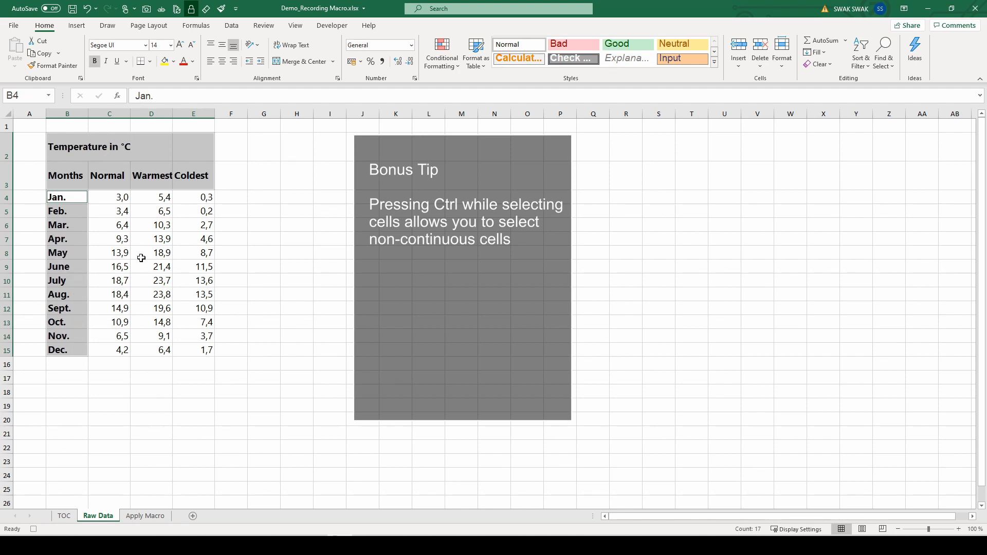
drag(118, 195, 208, 352)
click(227, 65)
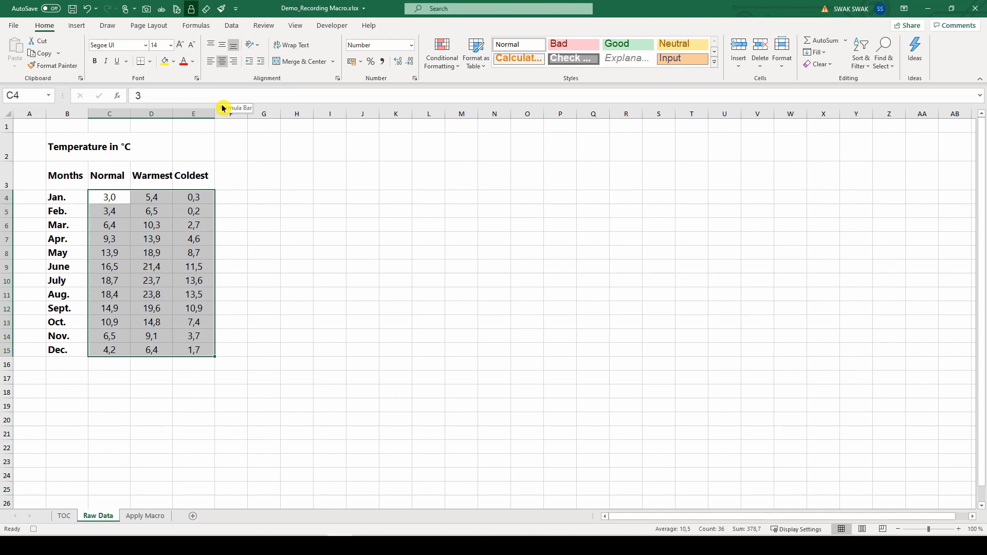
- Fill the temperature values in C4:E15 with light grey and apply All Borders to them
drag(110, 196, 195, 347)
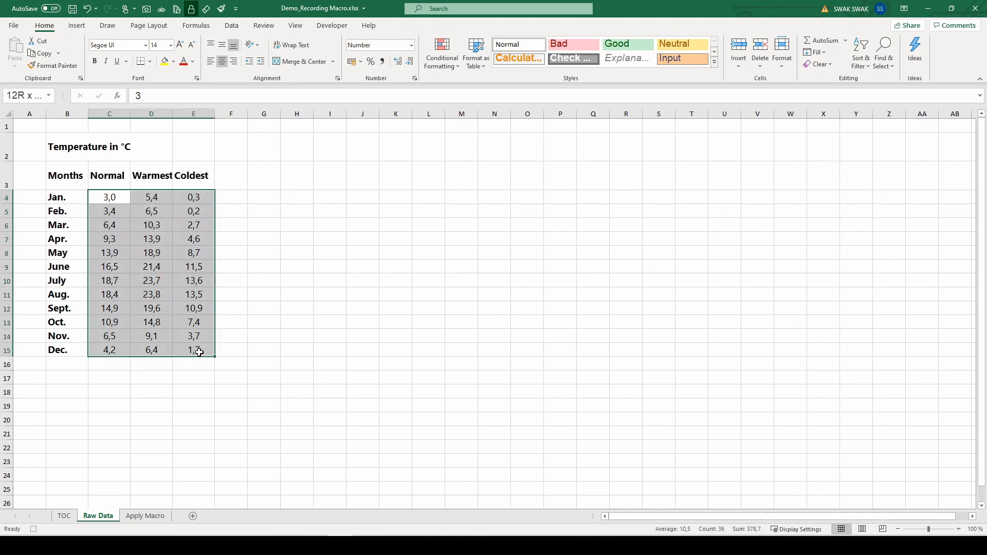
click(173, 62)
click(170, 113)
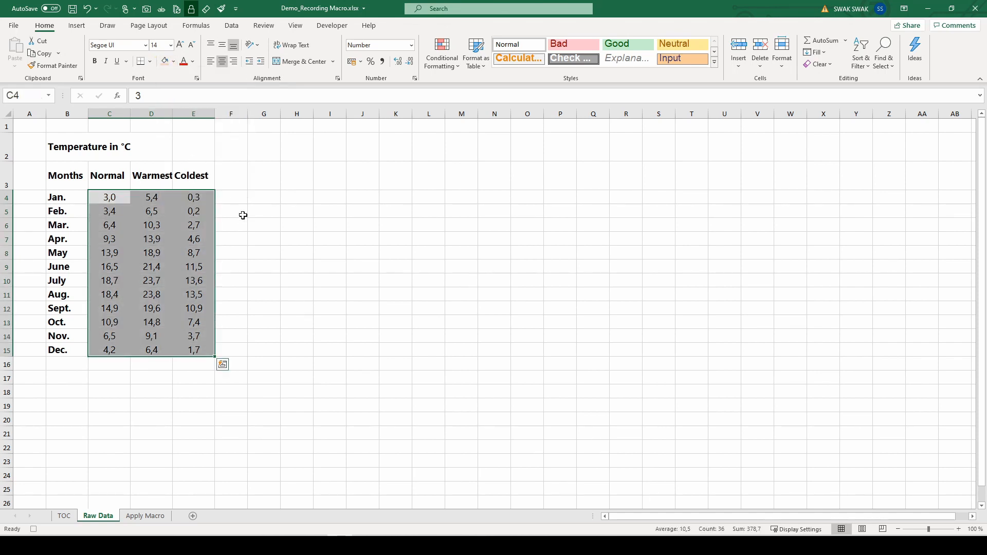
click(150, 61)
click(175, 161)
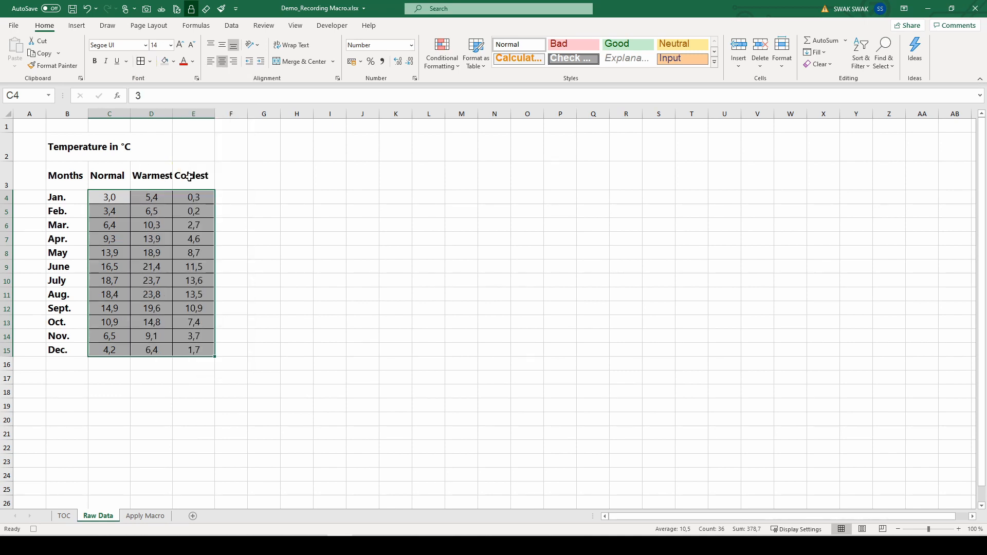
- Enter =MAX(C4:C15) in cell C16 and copy the formula across to E16
click(118, 366)
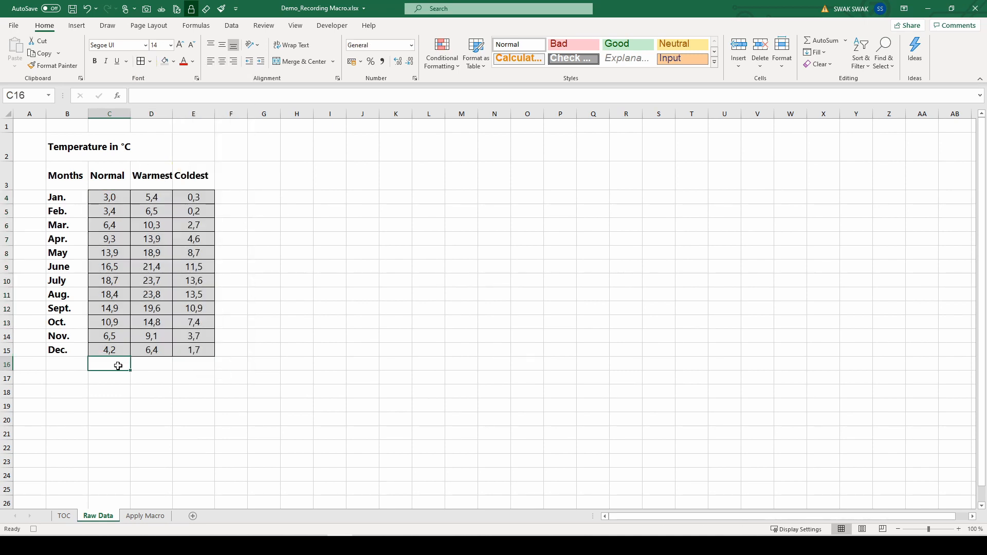
text(=Max)
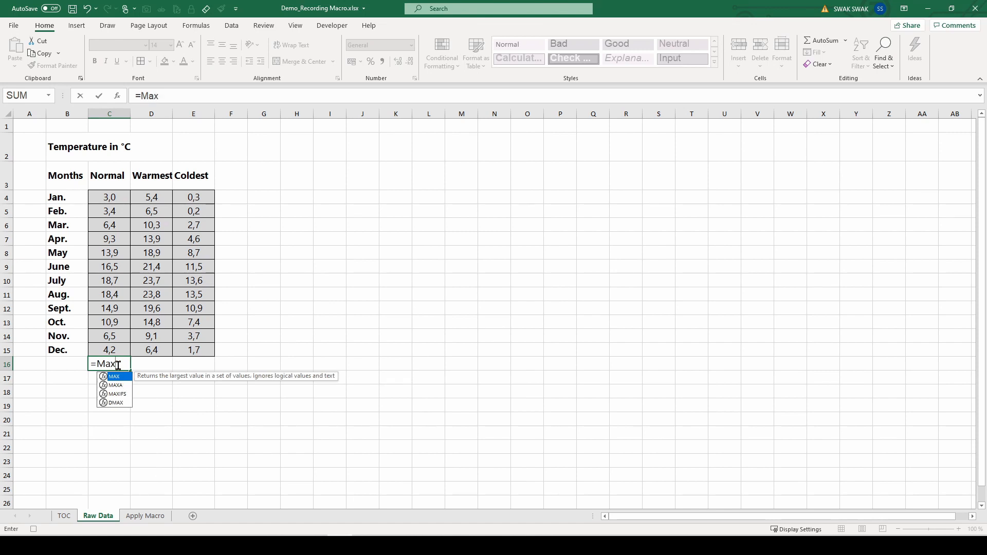
key(Tab)
drag(106, 197, 102, 344)
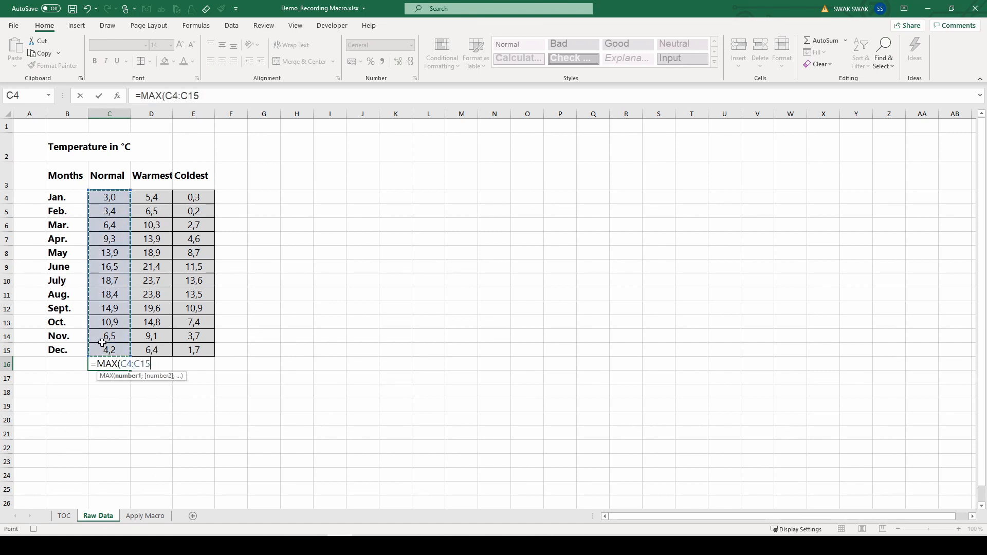
text())
key(Return)
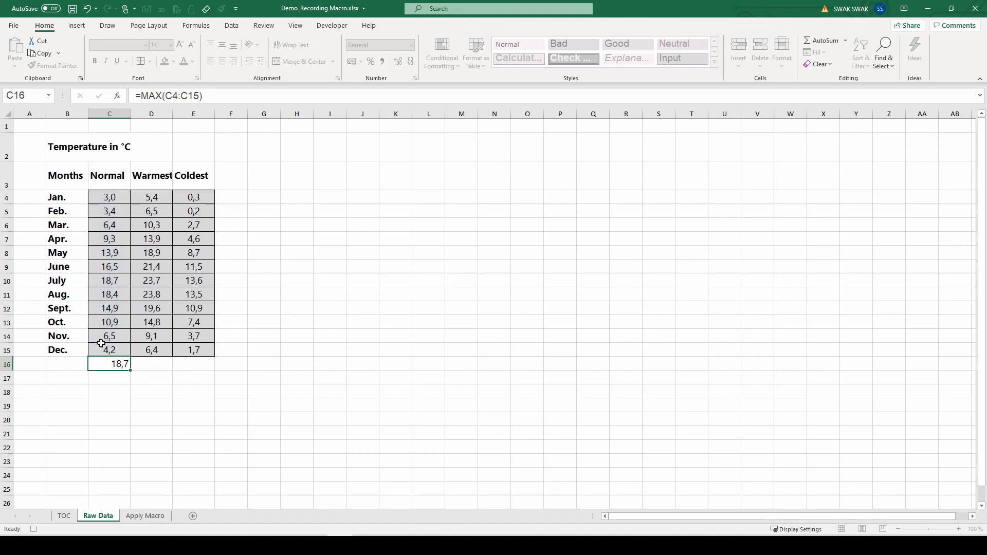
click(124, 367)
drag(131, 370, 206, 366)
- Label the maximum row with "Max." in cell B16 and make the label bold
click(68, 364)
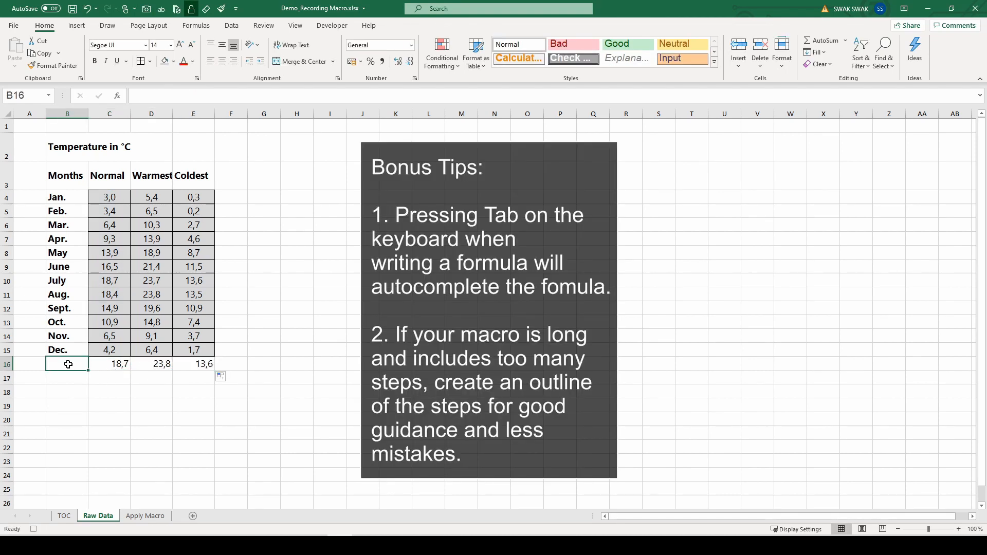
text(Max.)
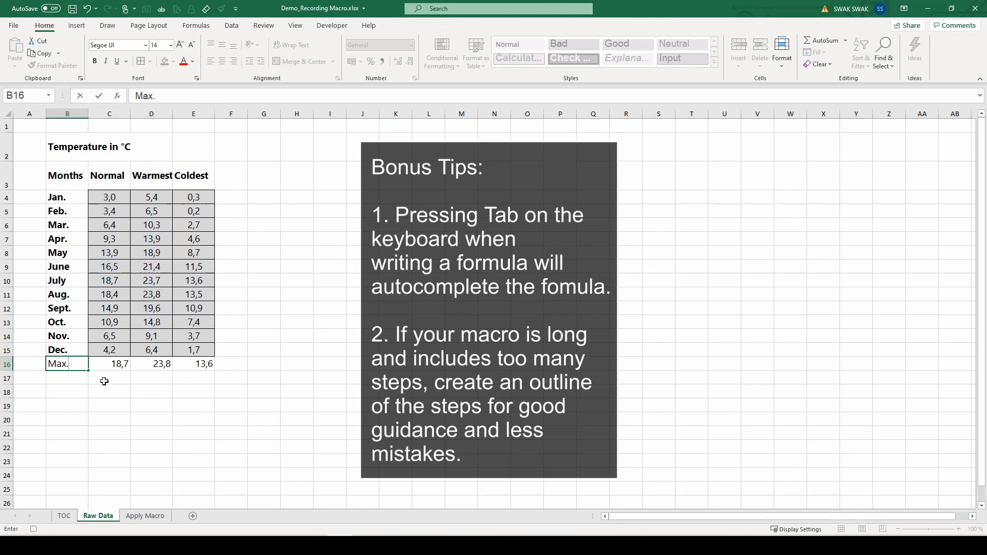
click(102, 379)
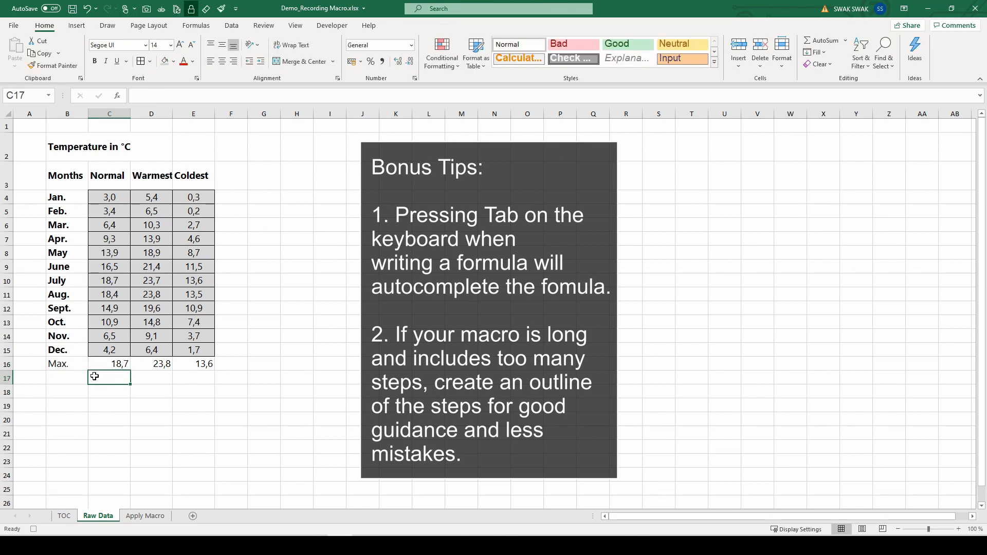
click(72, 364)
key(ctrl+b)
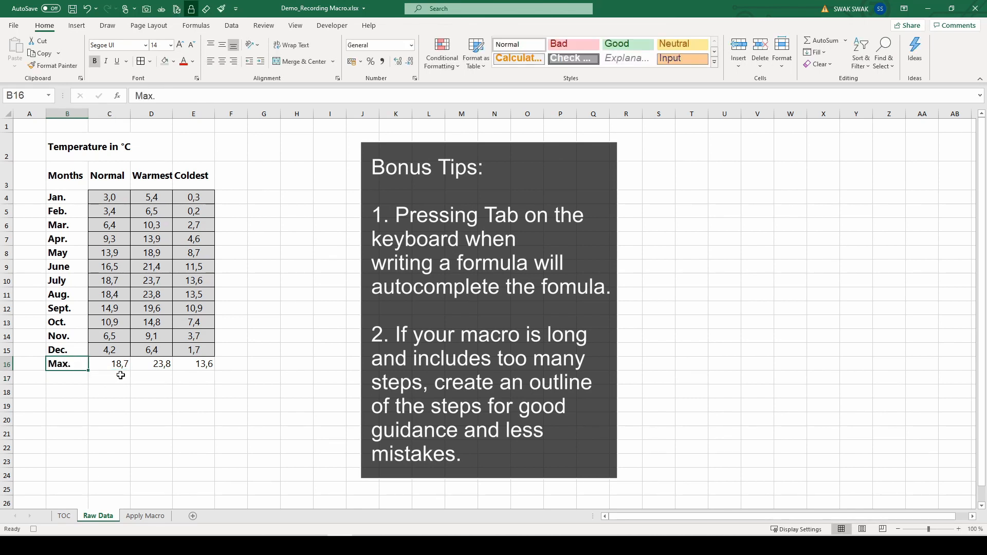
- Center the maximum values in C16:E16 and apply a Top and Double Bottom Border
drag(123, 365, 204, 365)
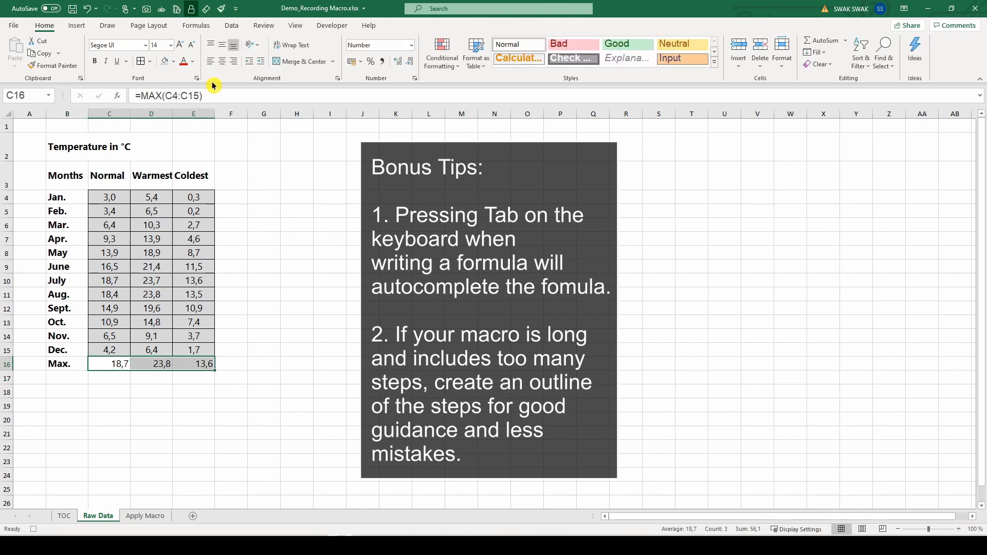
click(222, 62)
click(150, 63)
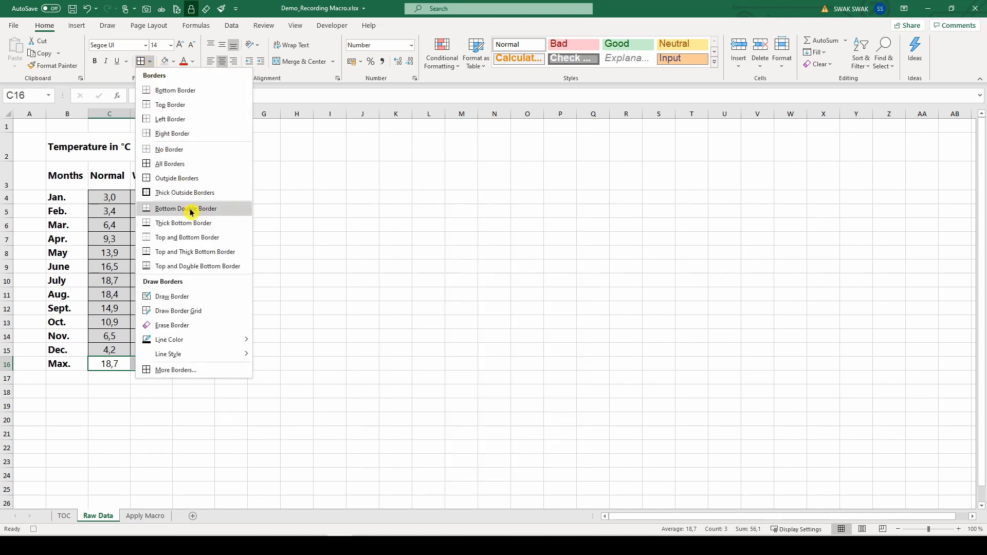
click(194, 266)
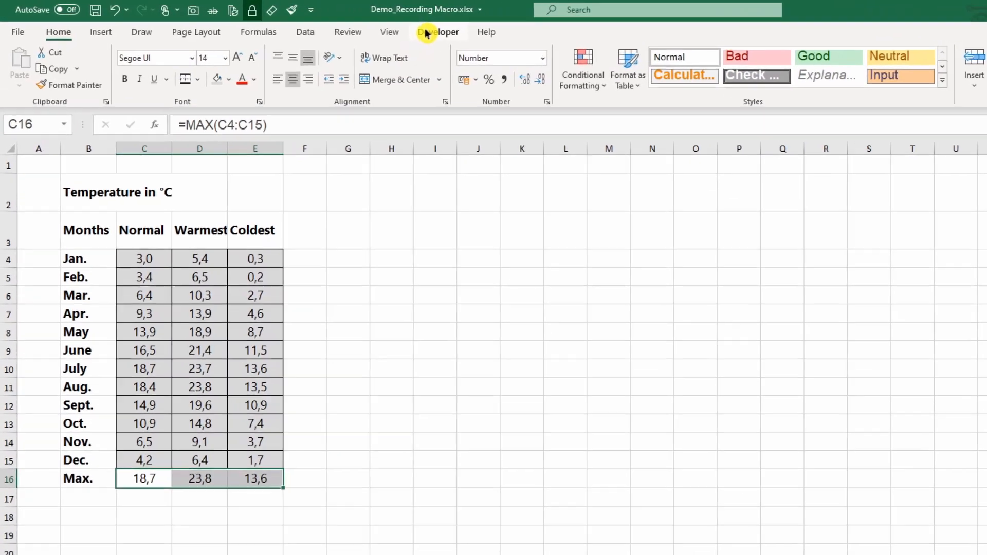
- Stop the macro recording and move the selection to empty cell H5 beside the table
click(426, 34)
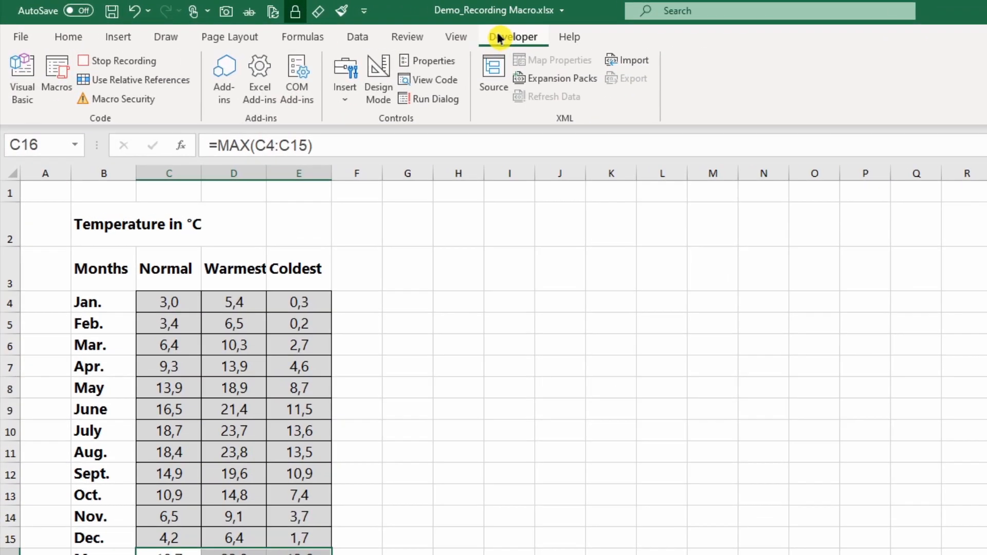
click(136, 59)
click(296, 212)
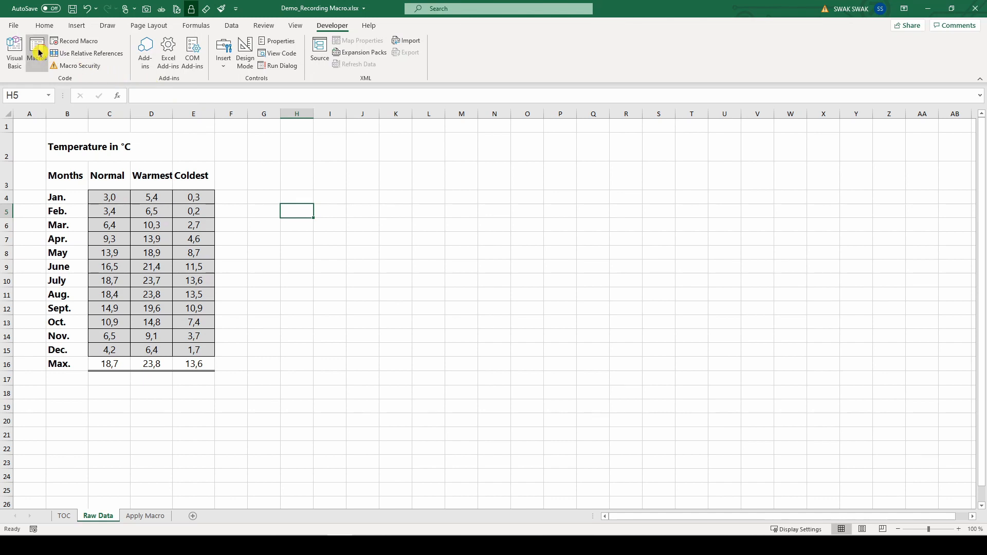
- Open MyFirst_Macro for editing in the Visual Basic editor and examine the comment with the macro's name in its code
click(37, 50)
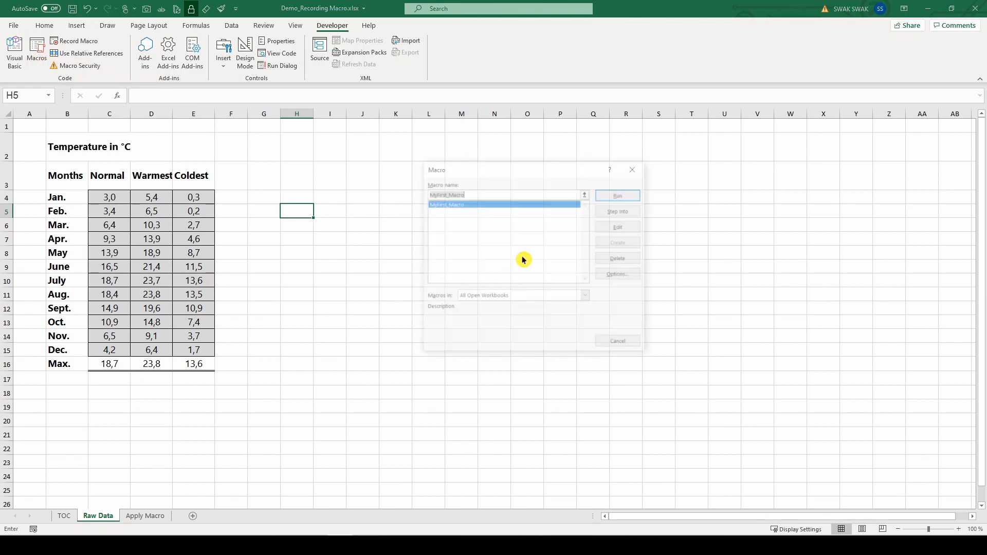
click(468, 196)
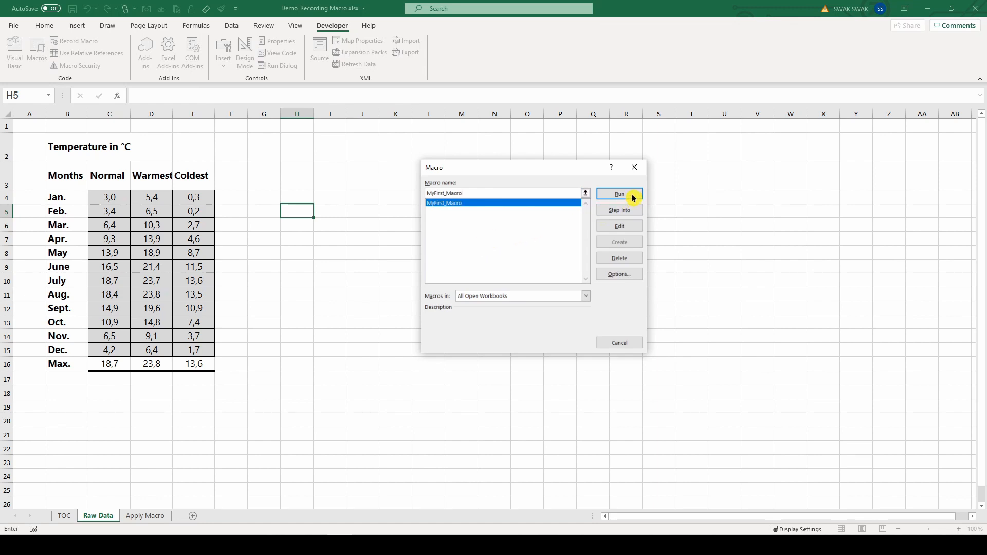
click(625, 225)
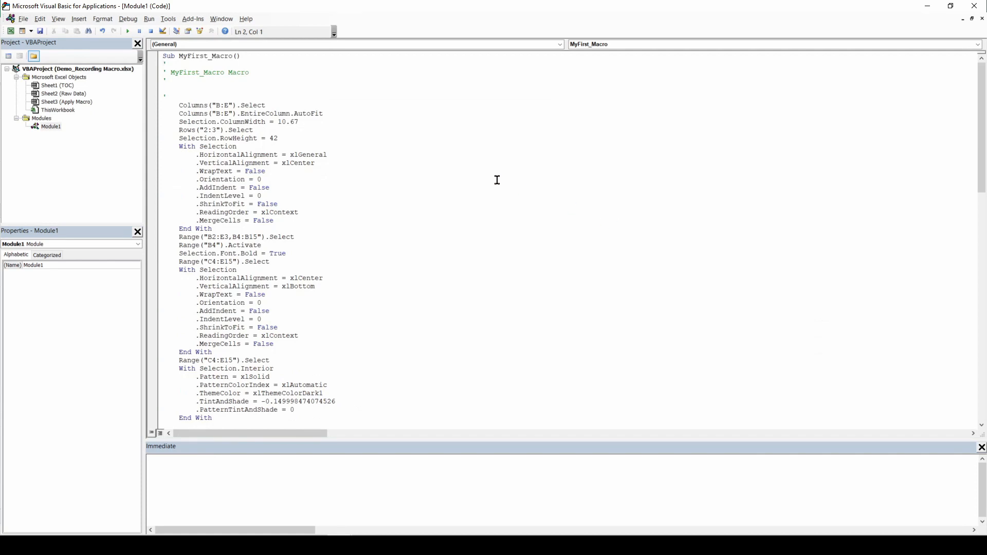
drag(171, 73, 251, 78)
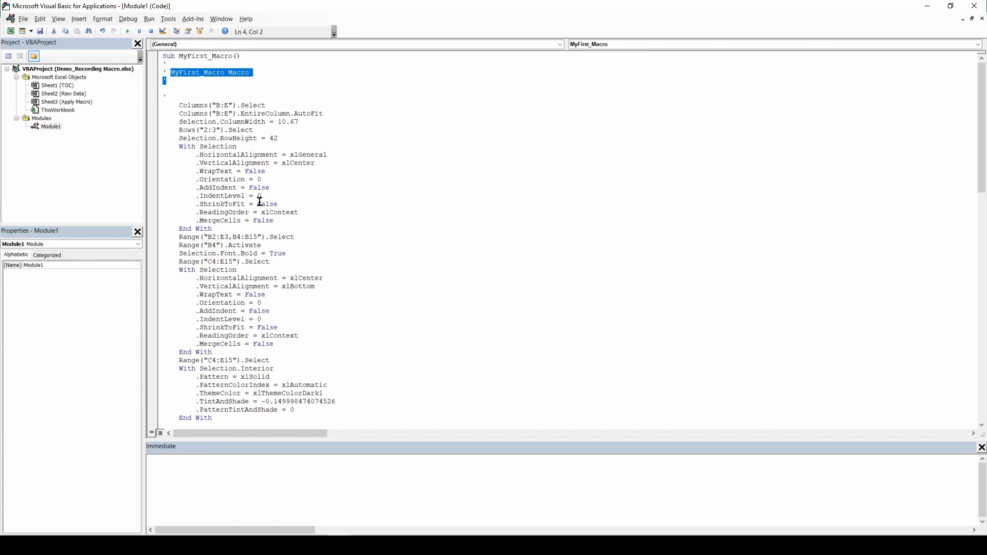
- Close the Visual Basic editor and assign the shortcut key Ctrl+Shift+C to MyFirst_Macro in its macro options
click(975, 6)
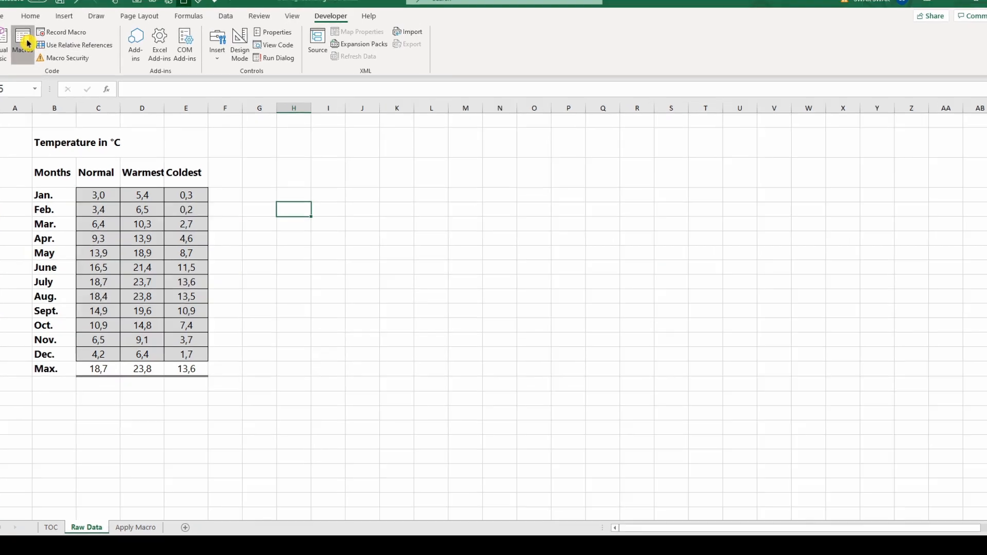
click(37, 49)
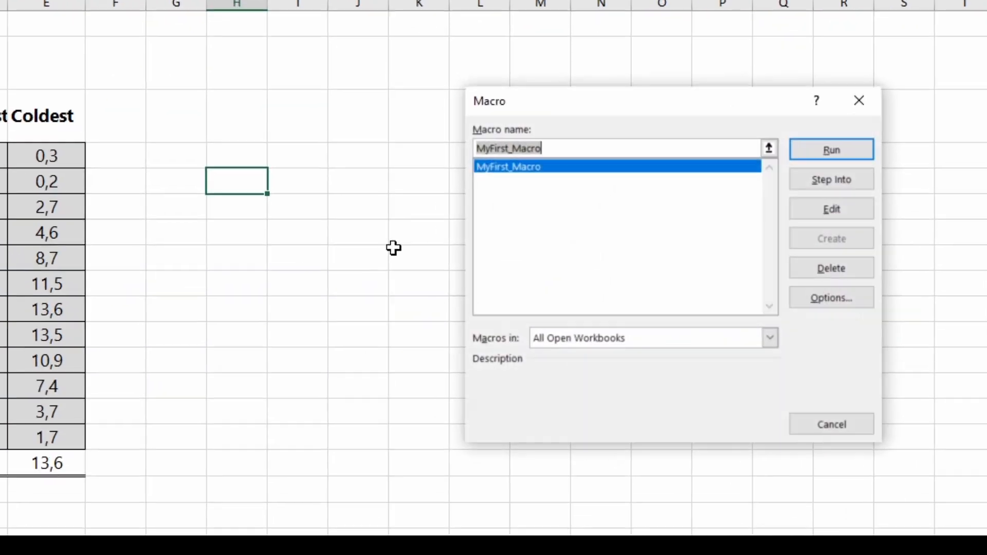
click(840, 298)
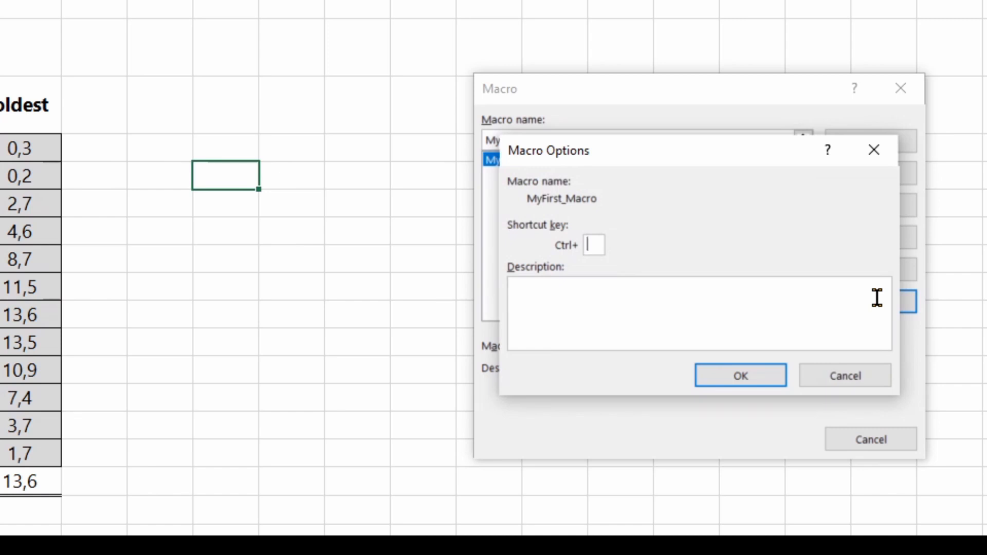
text(C)
- Give MyFirst_Macro the description "Report Formating and Max Function" and save the macro options
click(844, 314)
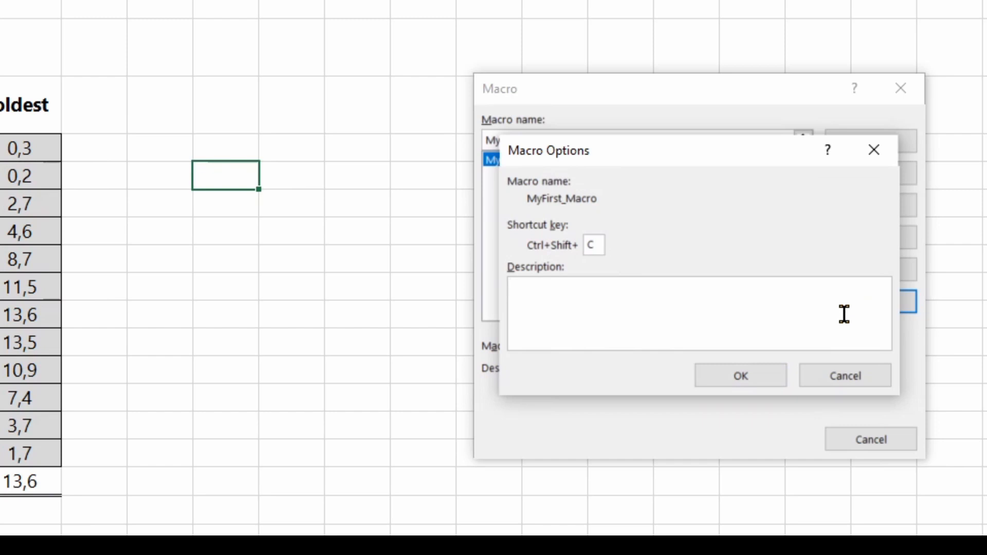
text(Formating and Max Function)
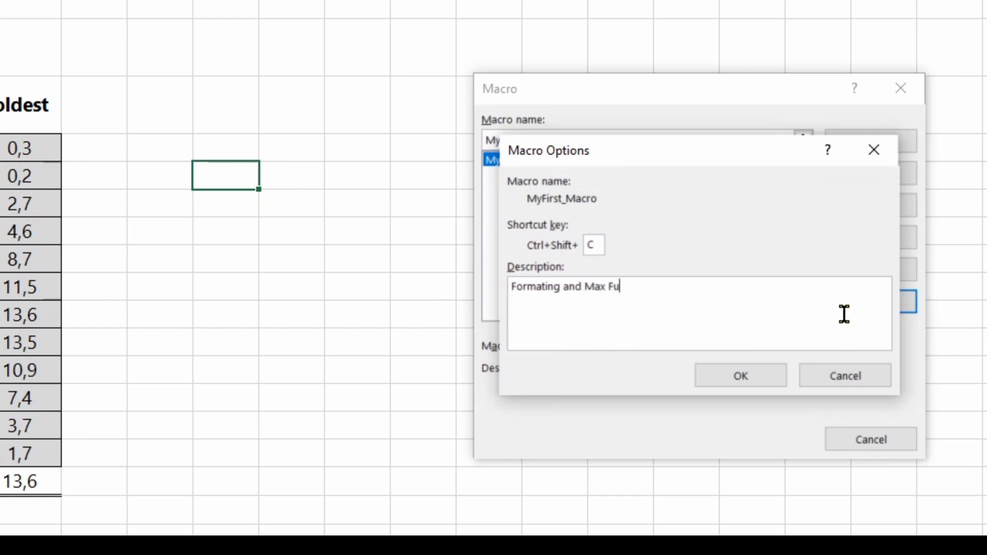
click(510, 286)
text(Report)
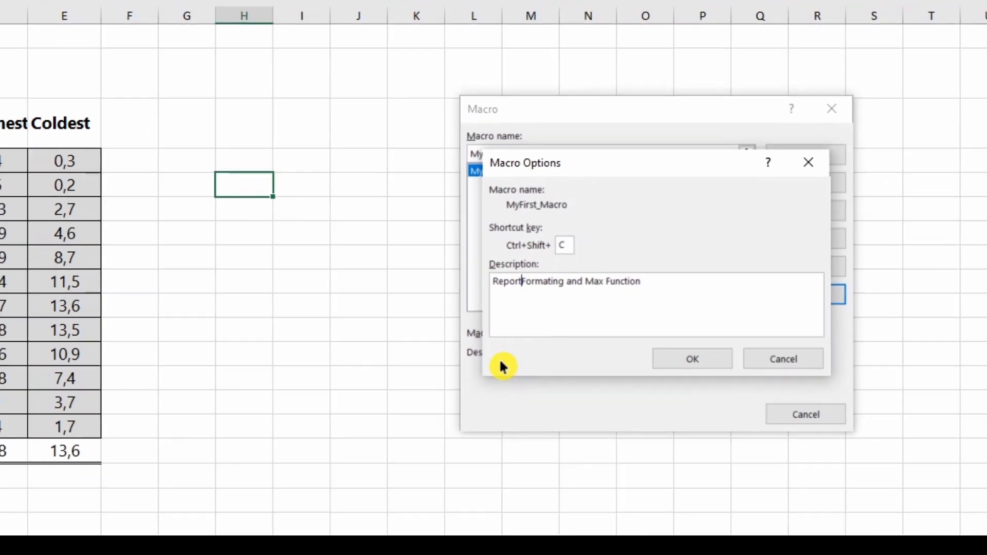
click(693, 359)
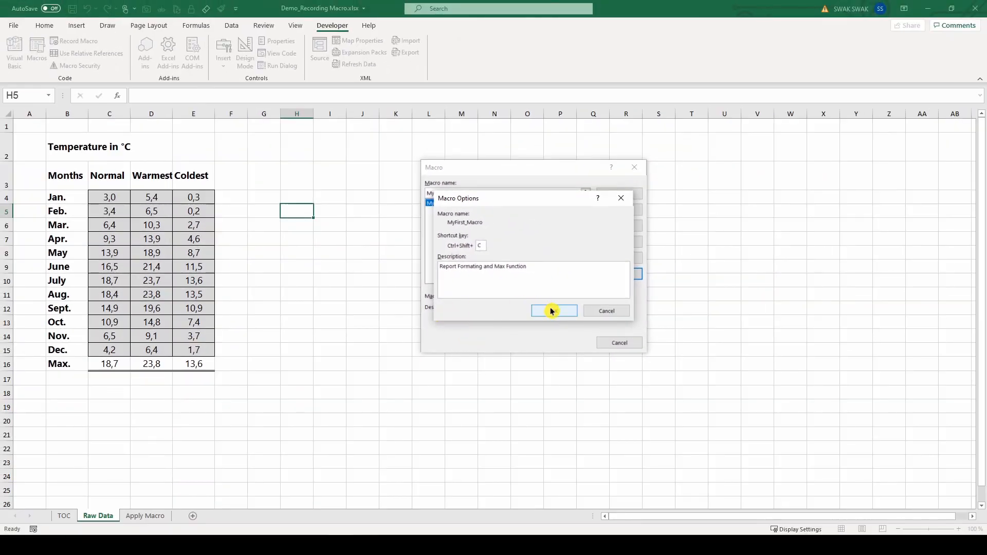
click(620, 342)
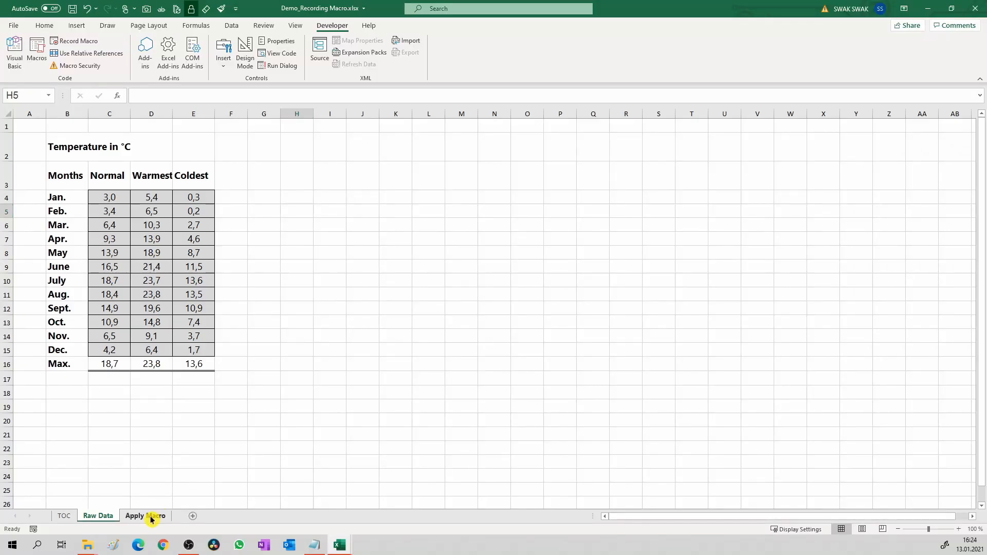
- Run MyFirst_Macro on the unformatted temperature table in the Apply Macro sheet
click(146, 516)
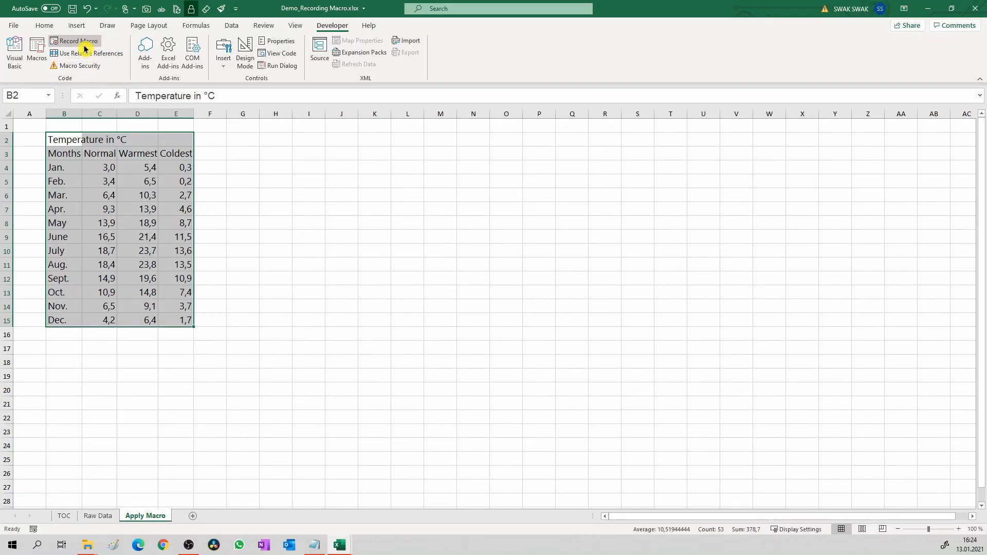
click(37, 51)
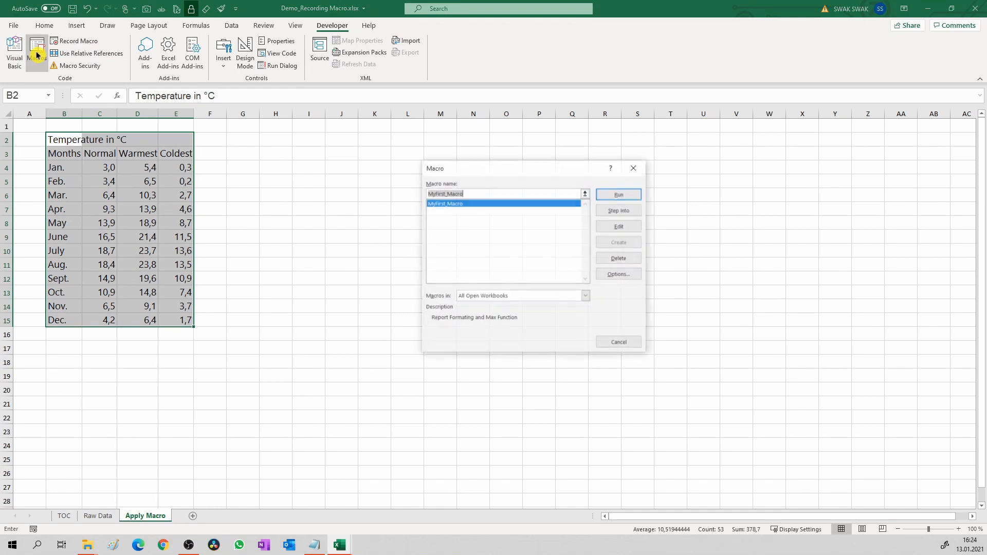
click(604, 194)
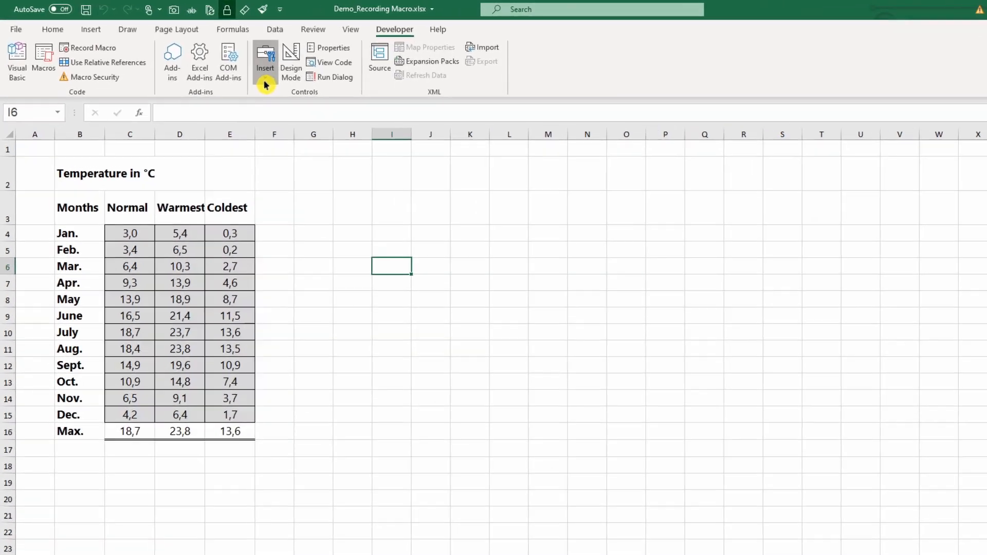
- Draw a form control button over H4:K5 beside the table, assign MyFirst_Macro to it and test it
click(224, 71)
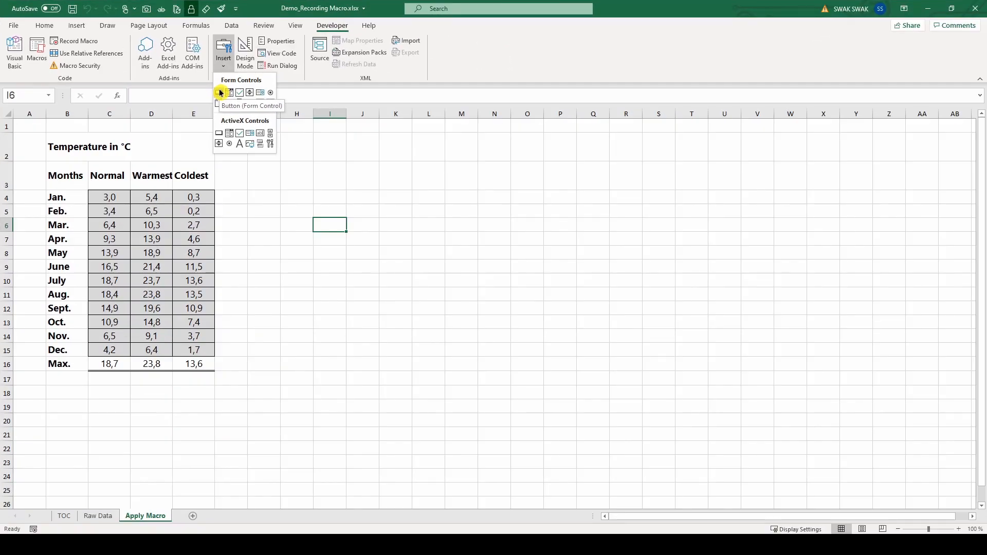
click(220, 93)
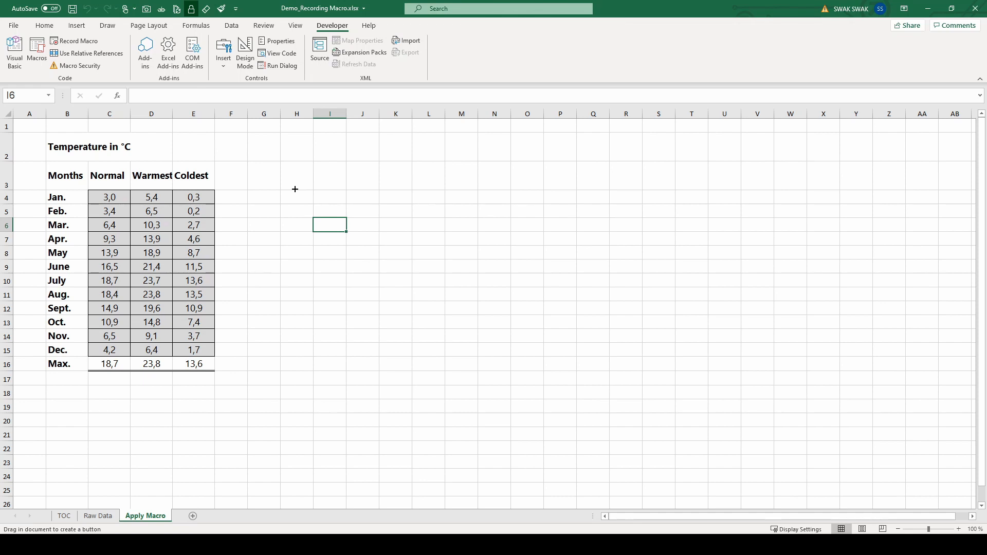
drag(295, 190, 395, 217)
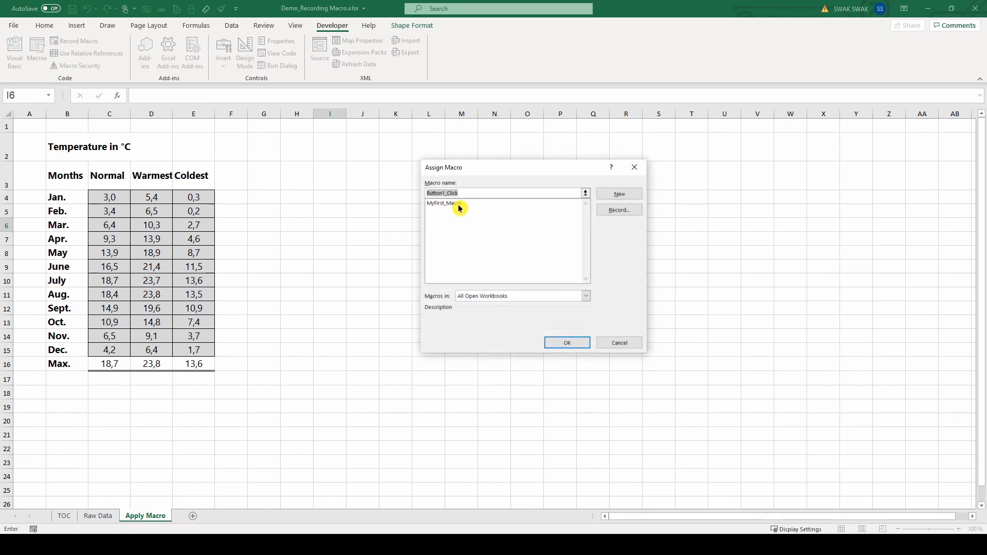
click(455, 203)
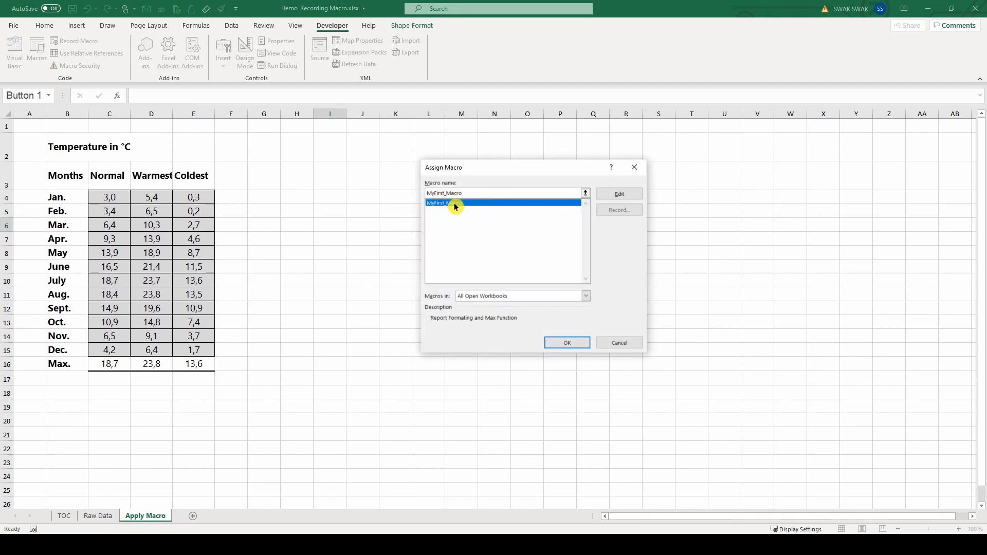
click(555, 342)
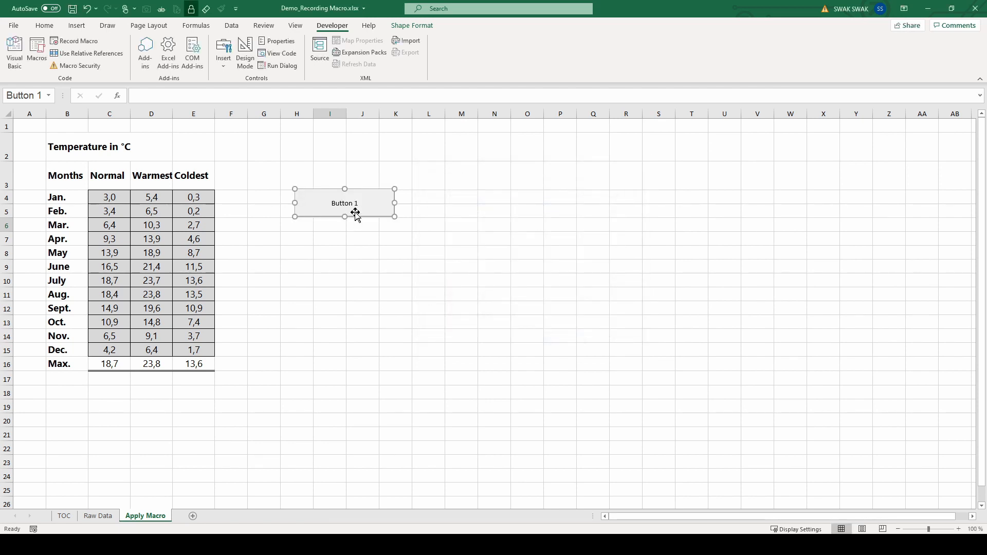
click(343, 229)
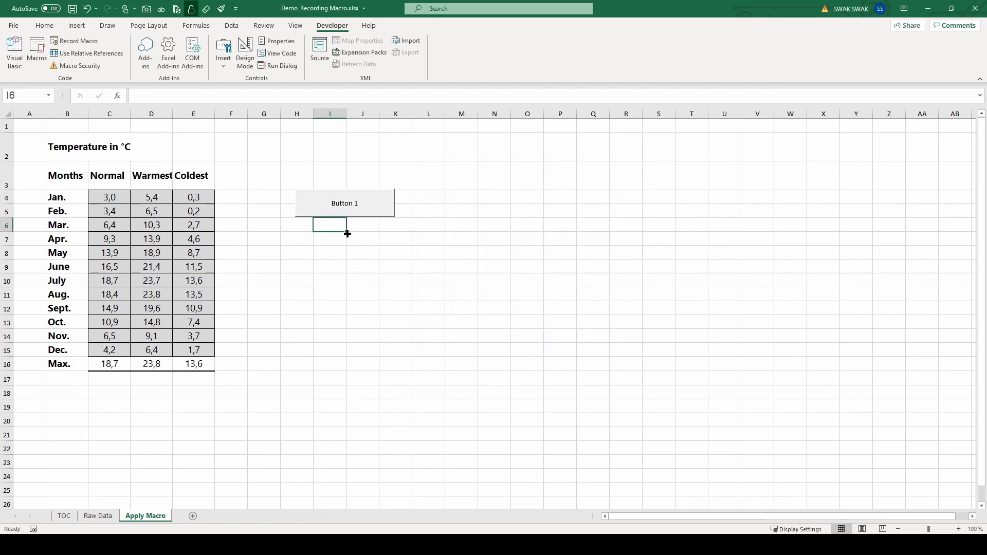
click(359, 207)
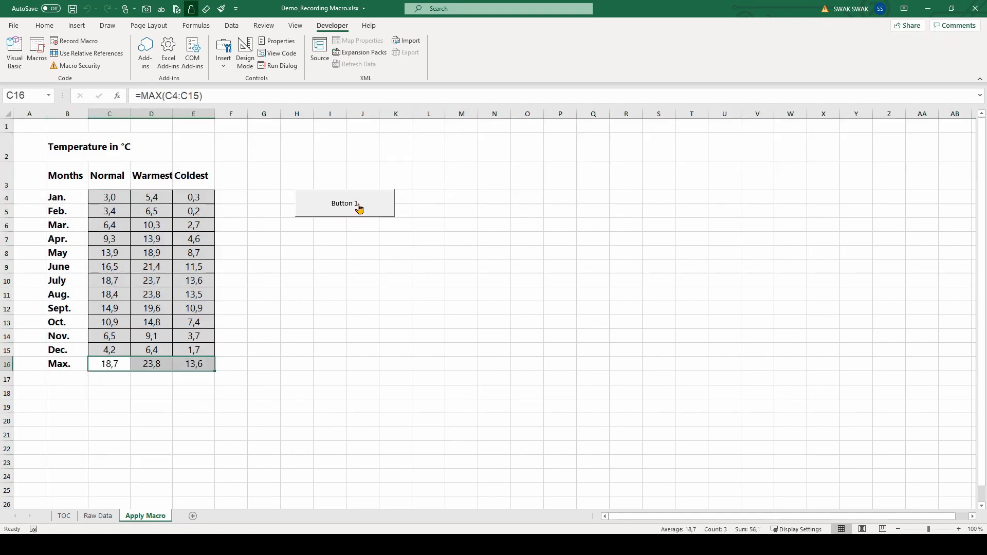
- Draw an oval shape about 5.3 cm wide and 2.5 cm high below Button 1
click(76, 25)
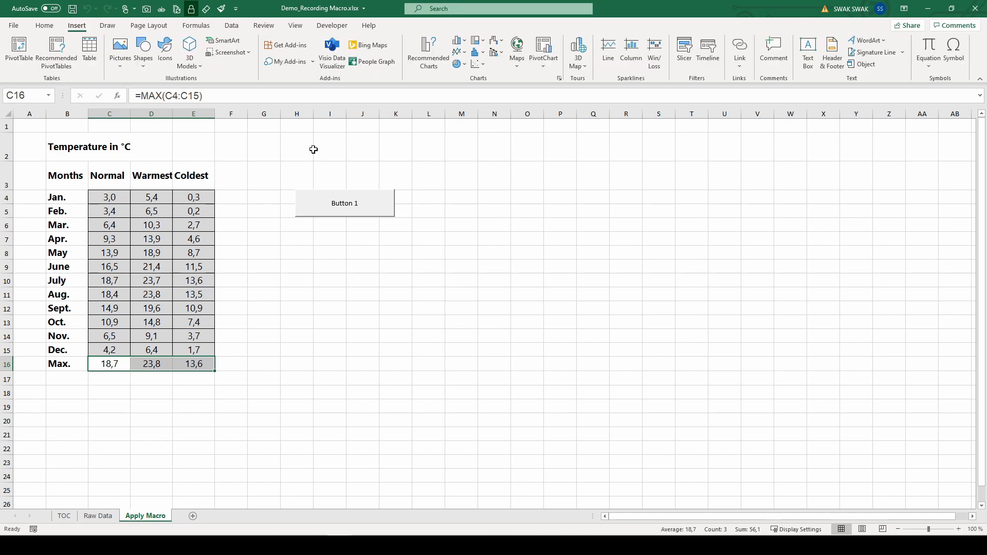
click(142, 62)
click(195, 98)
drag(292, 230, 397, 278)
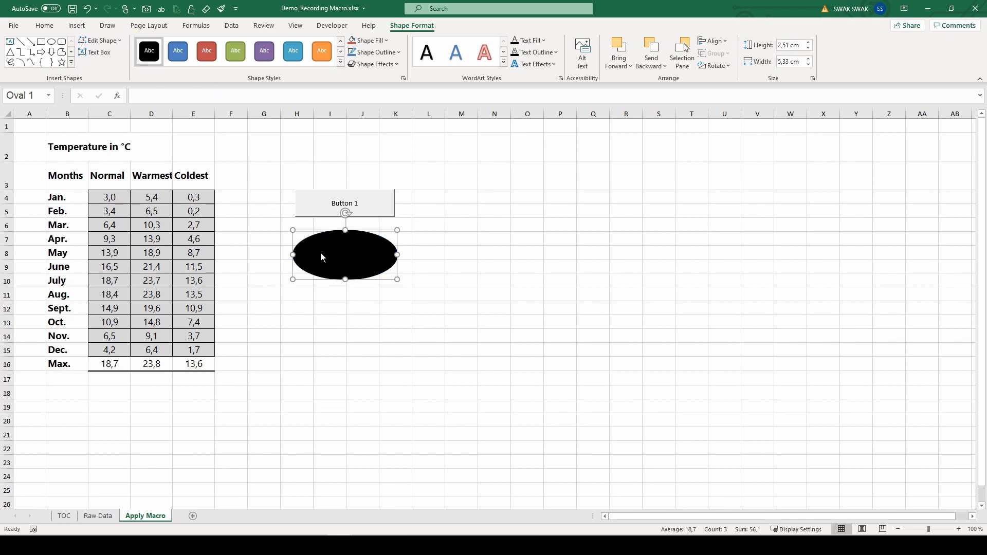
- Add the text "My First Macro" to the oval and center it horizontally and vertically
right_click(350, 263)
click(396, 328)
text(My First Macro)
click(395, 331)
click(354, 256)
click(44, 25)
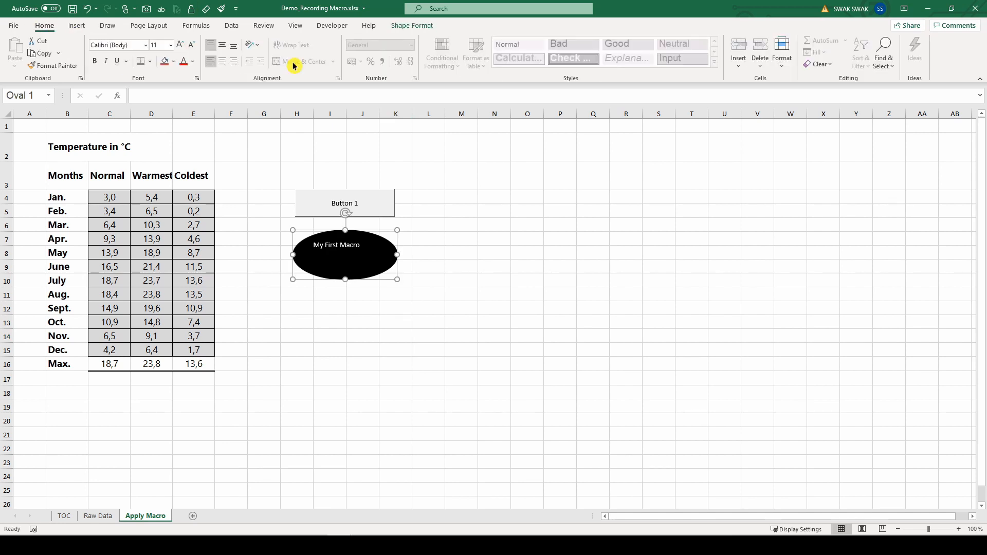
click(222, 61)
click(225, 45)
- Assign MyFirst_Macro to the oval shape
right_click(387, 268)
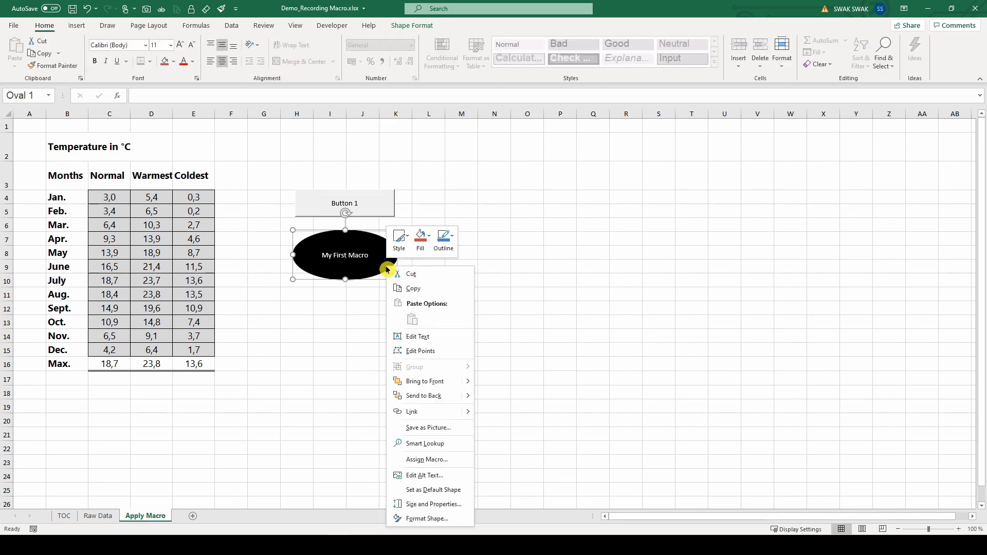
click(446, 465)
click(300, 310)
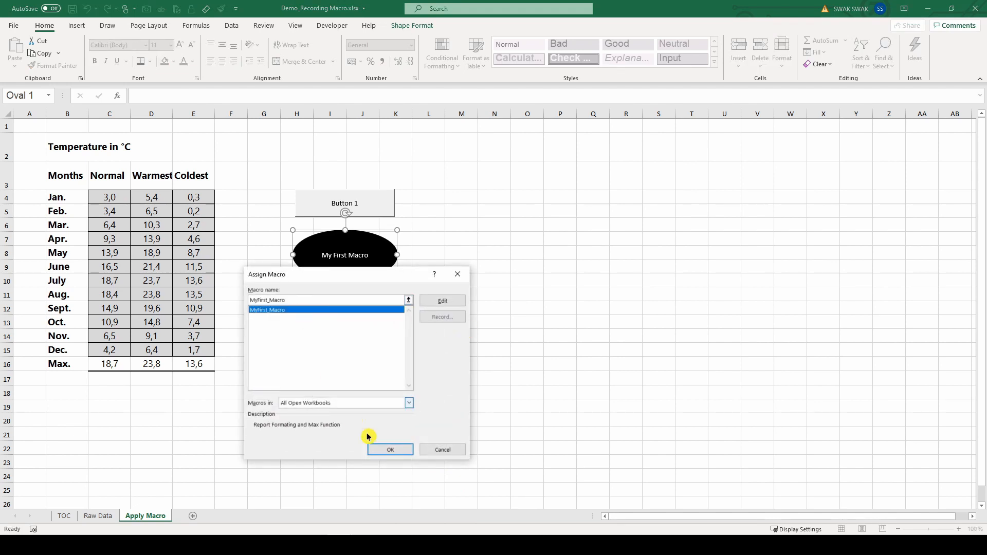
click(389, 450)
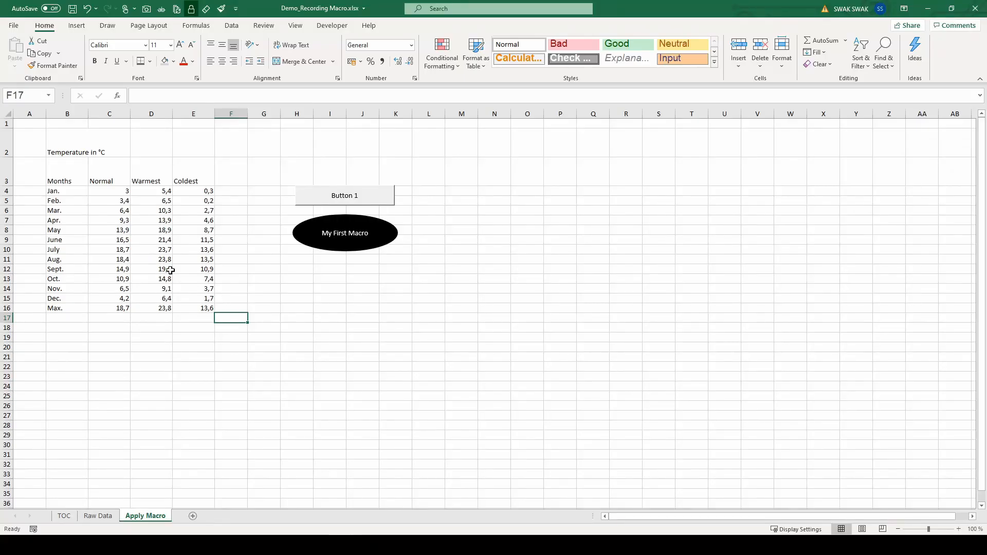
- Delete column A from the Apply Macro sheet and run the macro on the shifted table using the oval shape
right_click(30, 113)
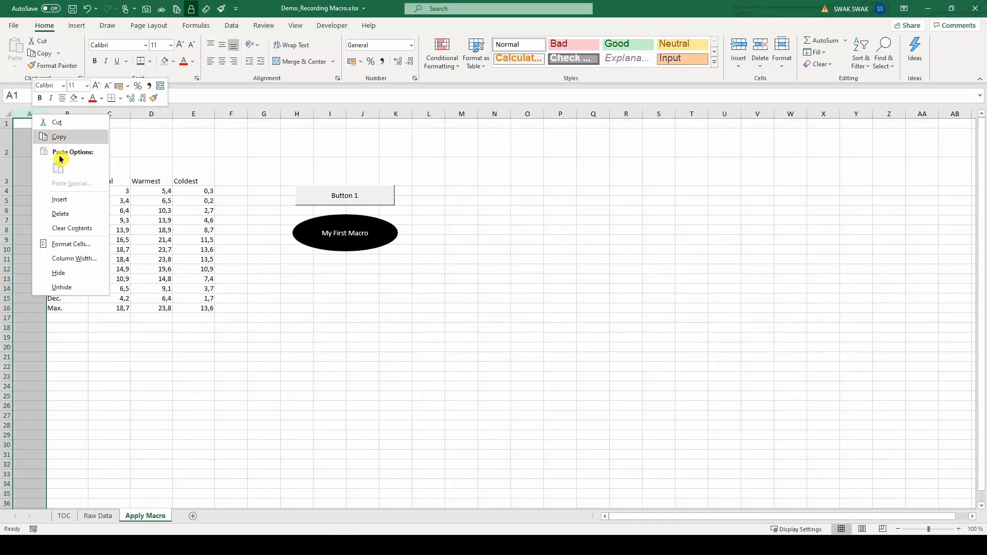
click(64, 212)
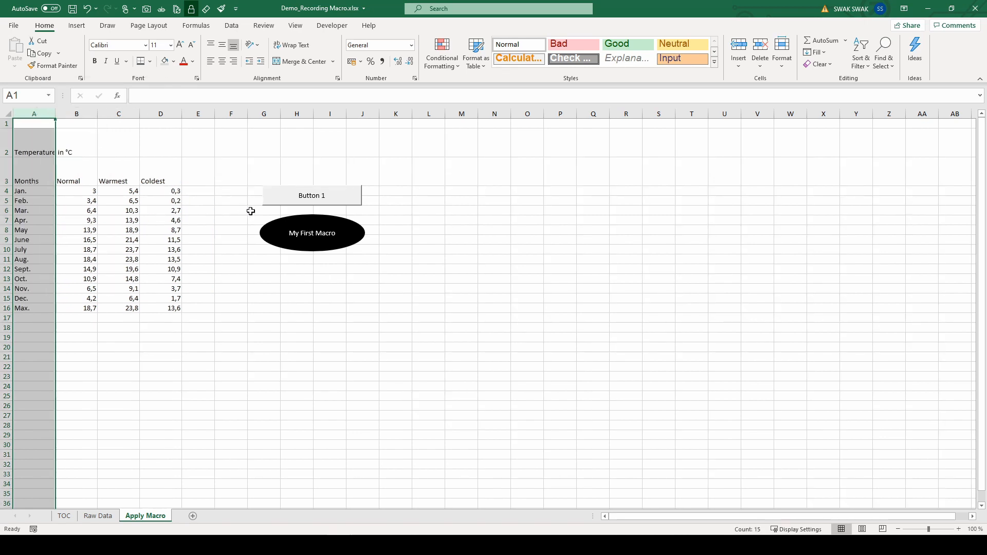
click(316, 267)
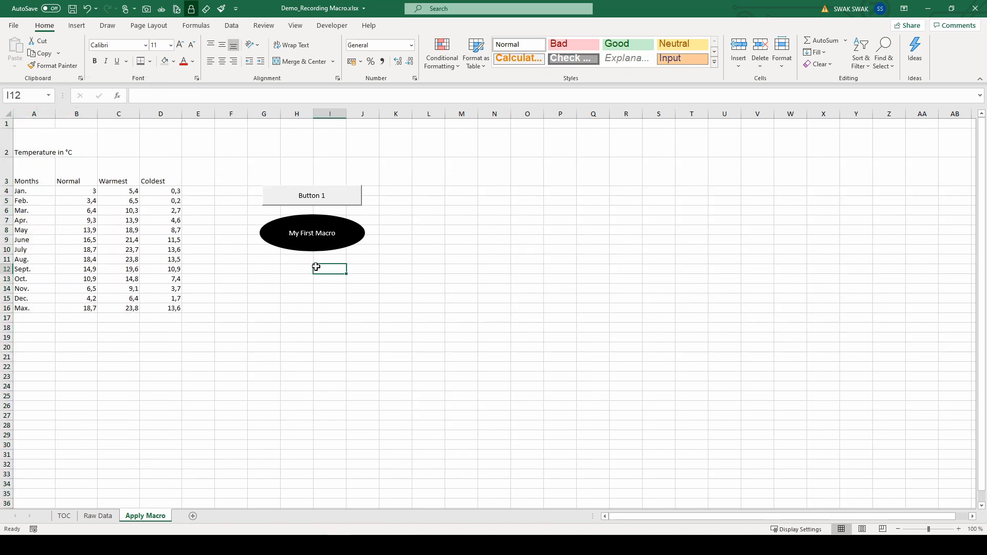
click(315, 237)
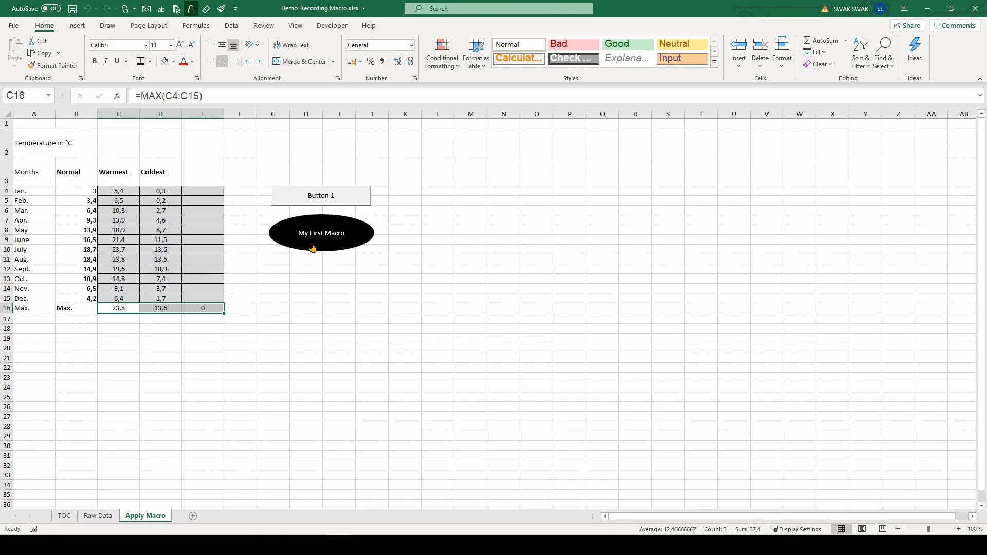
- Start recording a macro named FormatHeading with shortcut Ctrl+Shift+F, stored in This Workbook
click(321, 26)
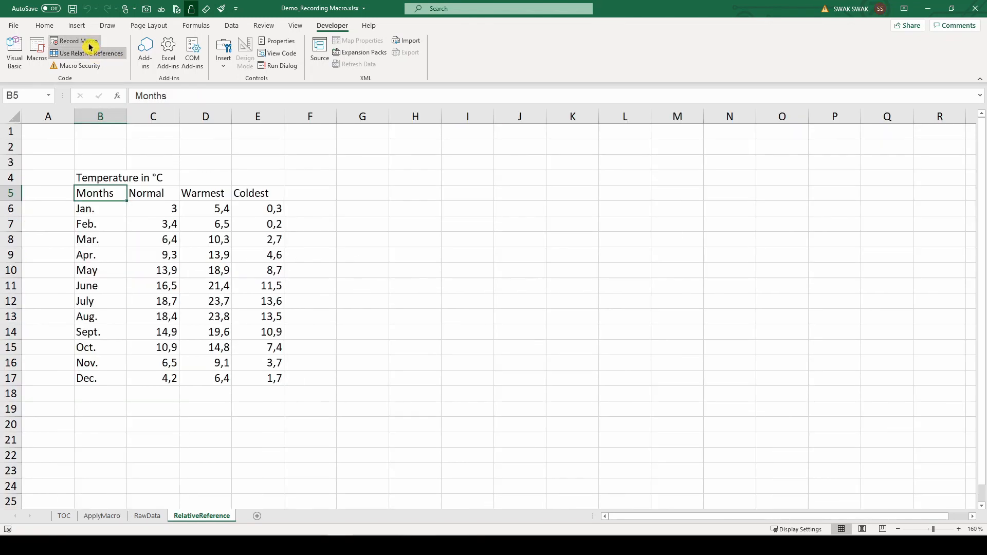
click(82, 41)
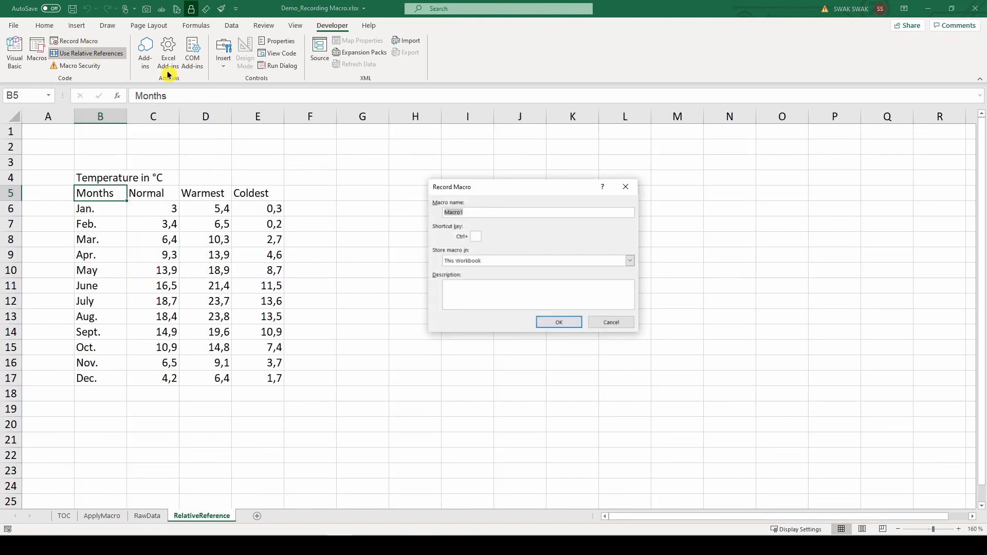
text(FormatHeading)
click(475, 236)
text(F)
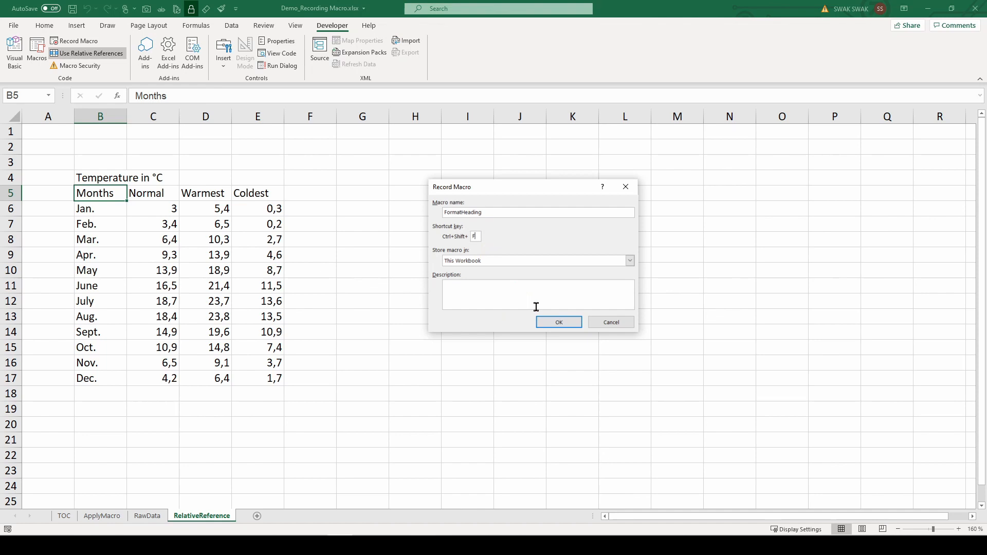
click(560, 321)
- Make the table headings in B5:E5 bold, center them and apply a light green fill
drag(106, 193, 246, 201)
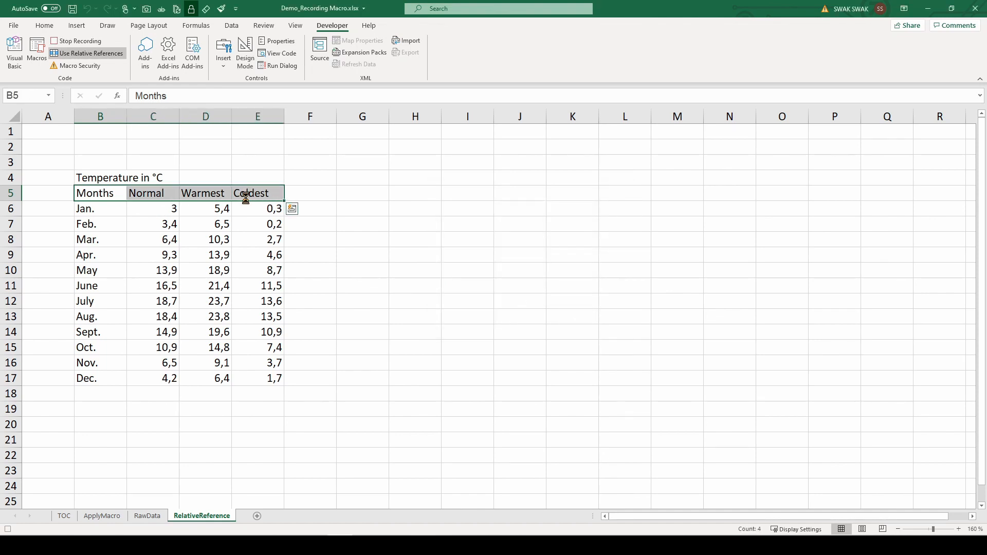
key(ctrl+b)
click(43, 25)
click(222, 62)
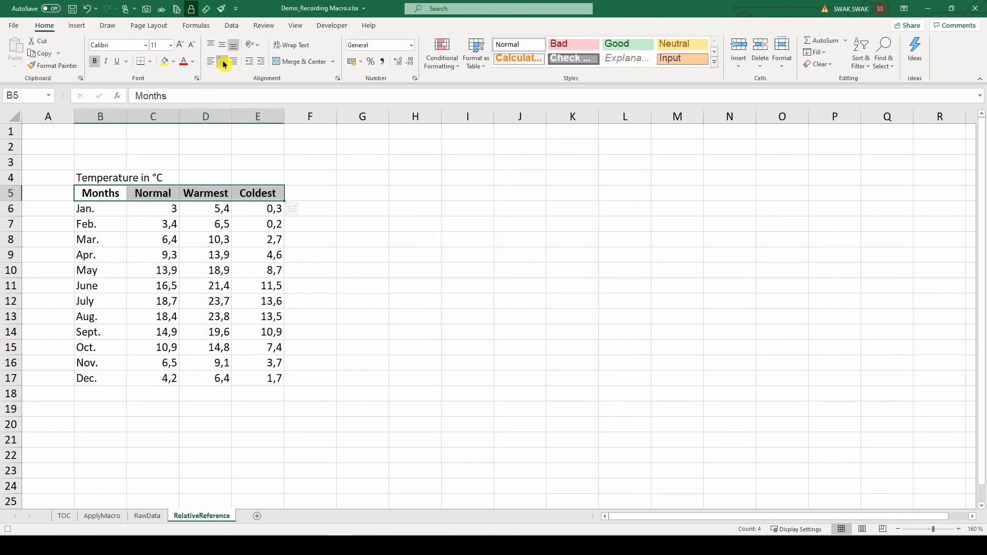
click(174, 61)
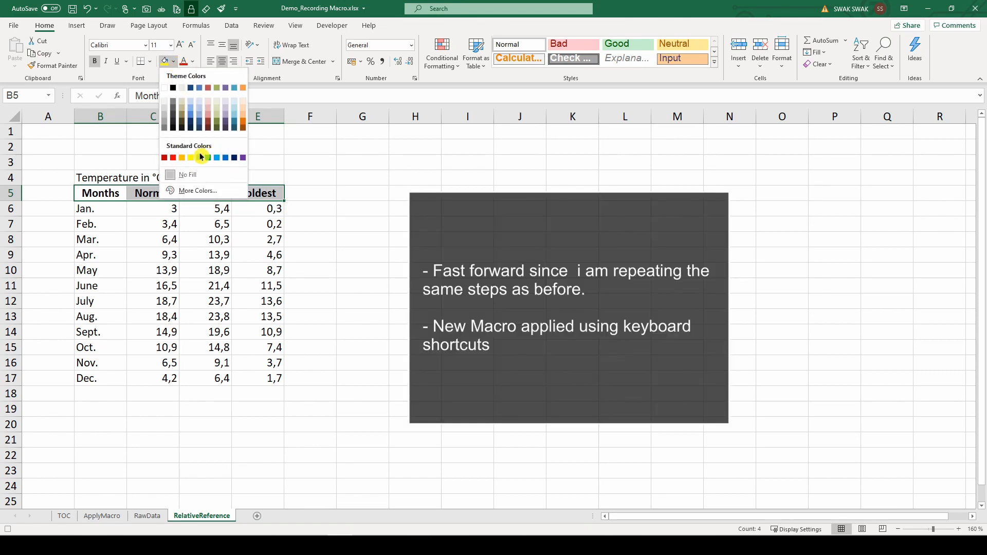
click(203, 158)
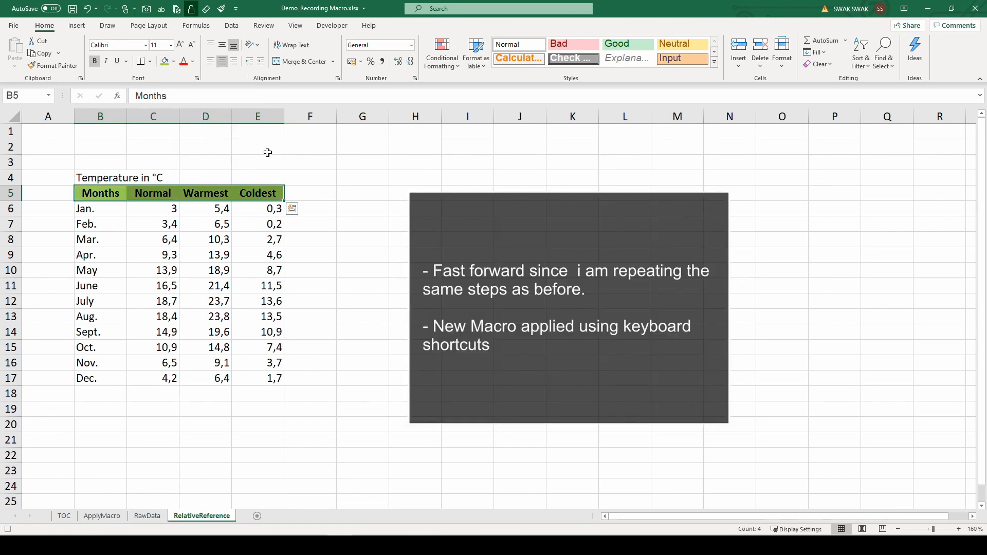
- Set the font color of the headings in B5:E5 to white and stop recording the FormatHeading macro
click(192, 61)
click(183, 94)
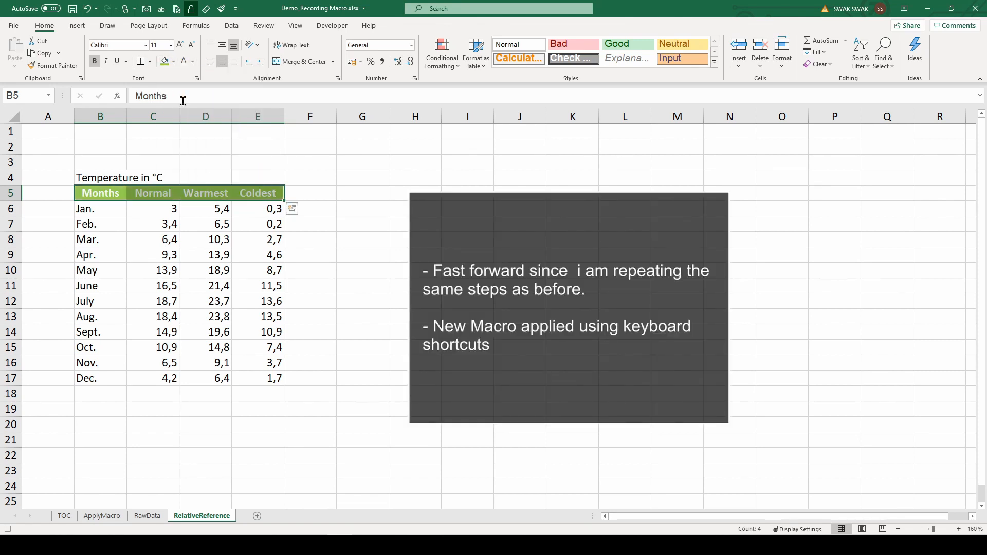
click(333, 25)
click(87, 53)
click(339, 206)
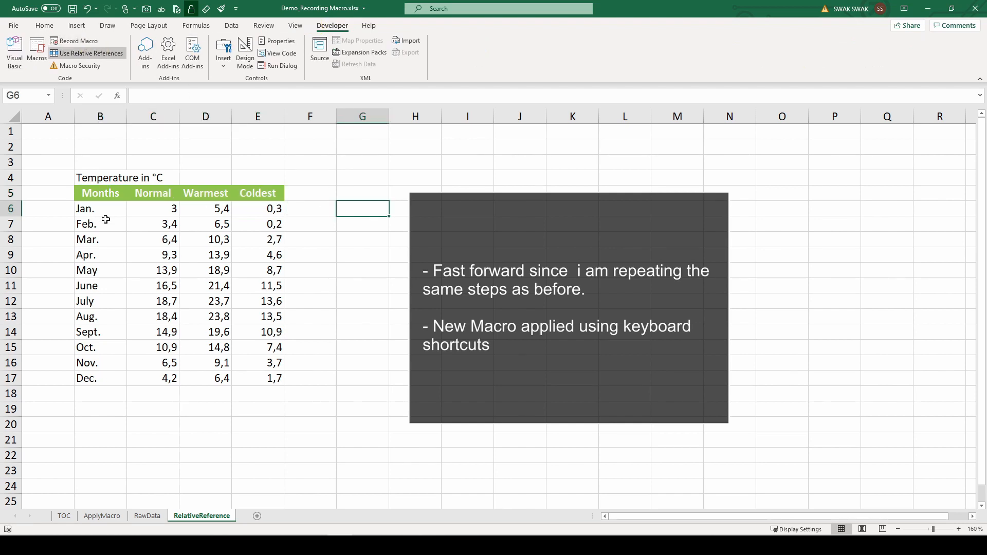
- Run the FormatHeading macro on the Feb. row from B7 and on the June row from B11
click(88, 222)
key(ctrl+shift+r)
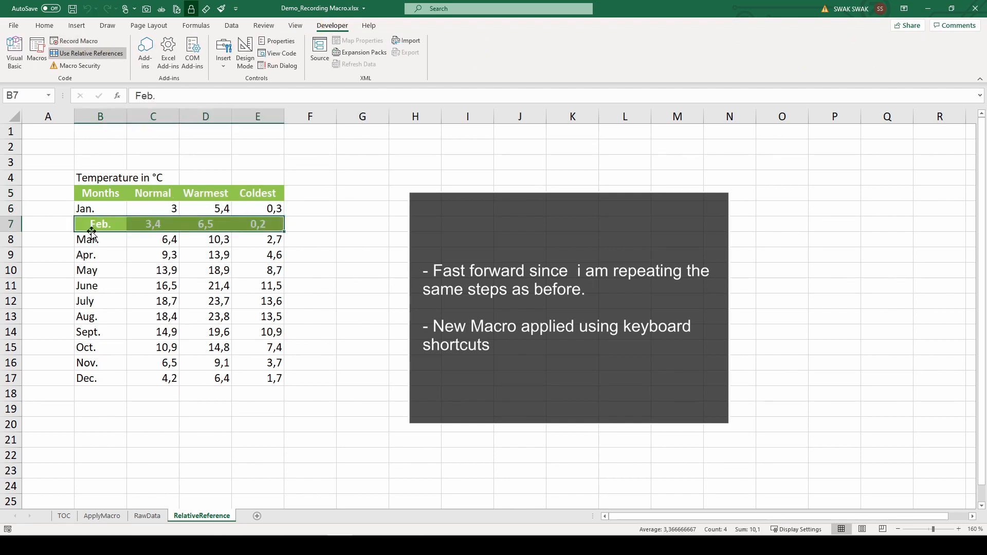
click(87, 283)
key(ctrl+shift+r)
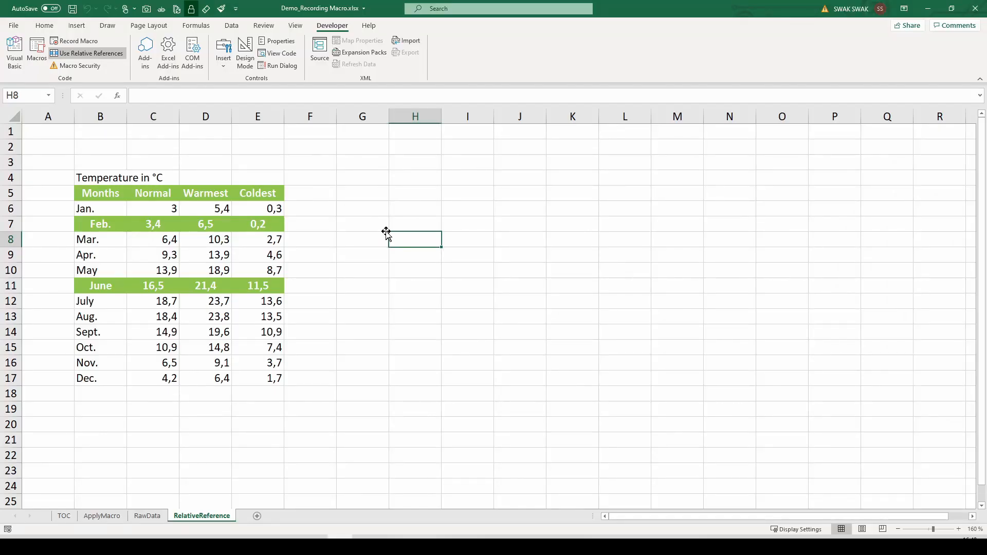
click(16, 26)
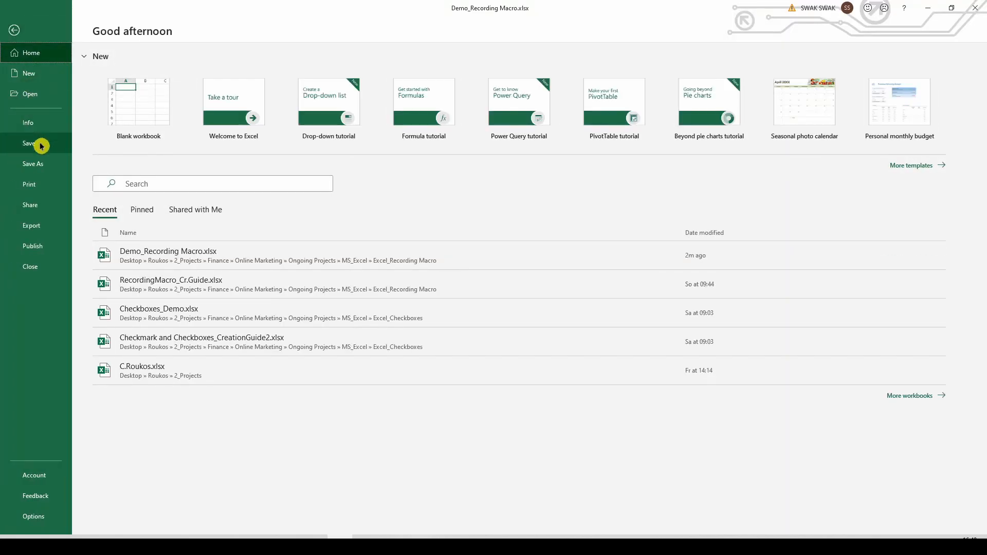
click(41, 146)
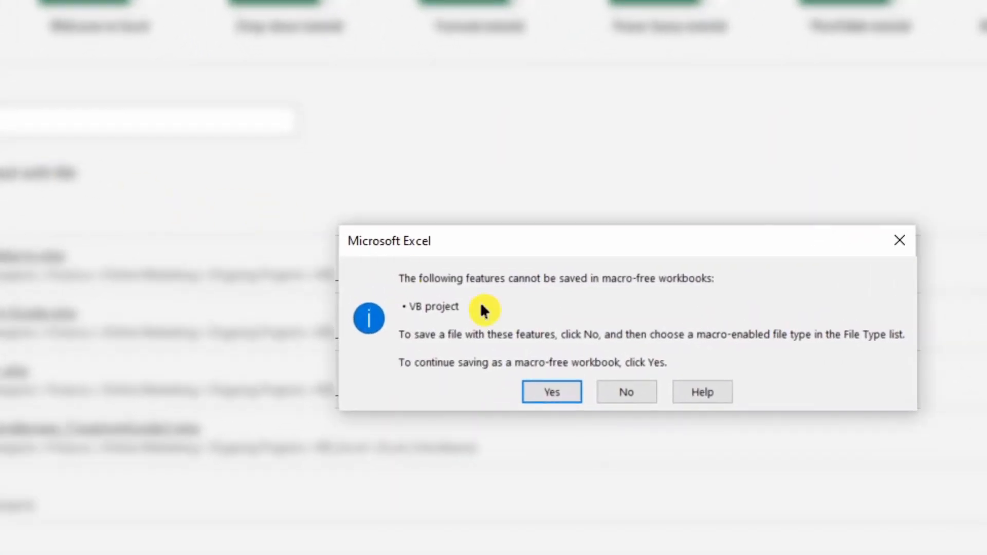
click(546, 393)
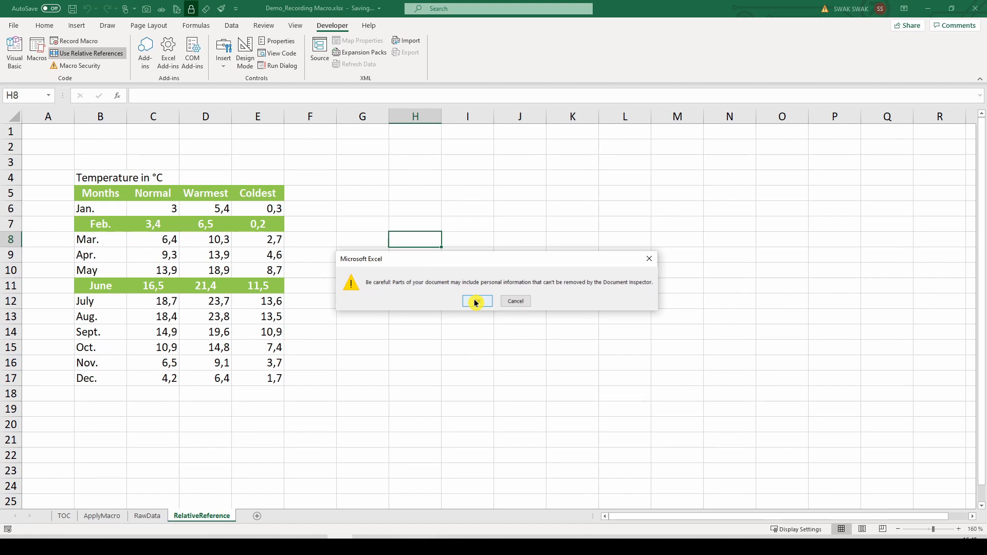
click(516, 302)
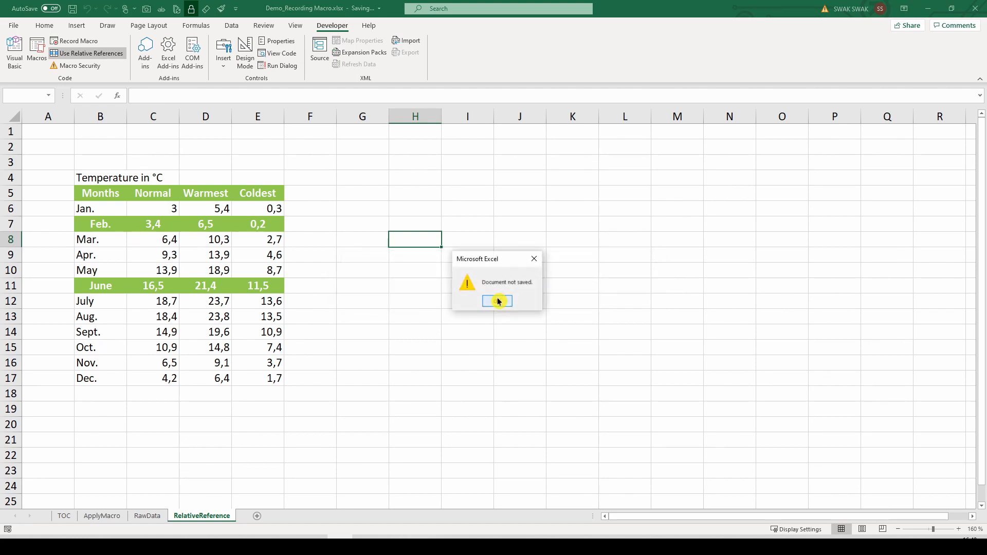
click(498, 301)
- Save a copy of the workbook as Demo_Recording Macro in Excel Macro-Enabled Workbook (*.xlsm) format on This PC
click(17, 26)
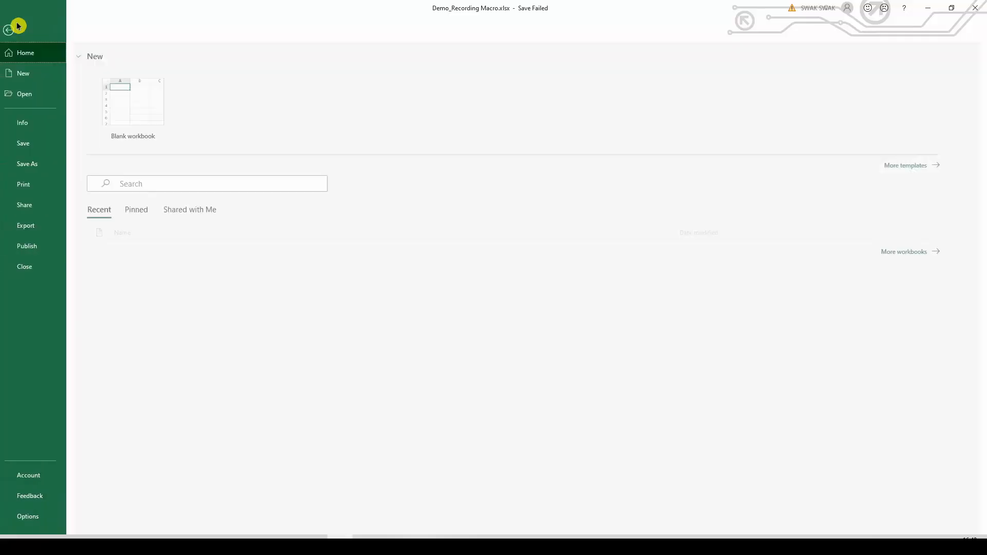
click(50, 165)
click(199, 161)
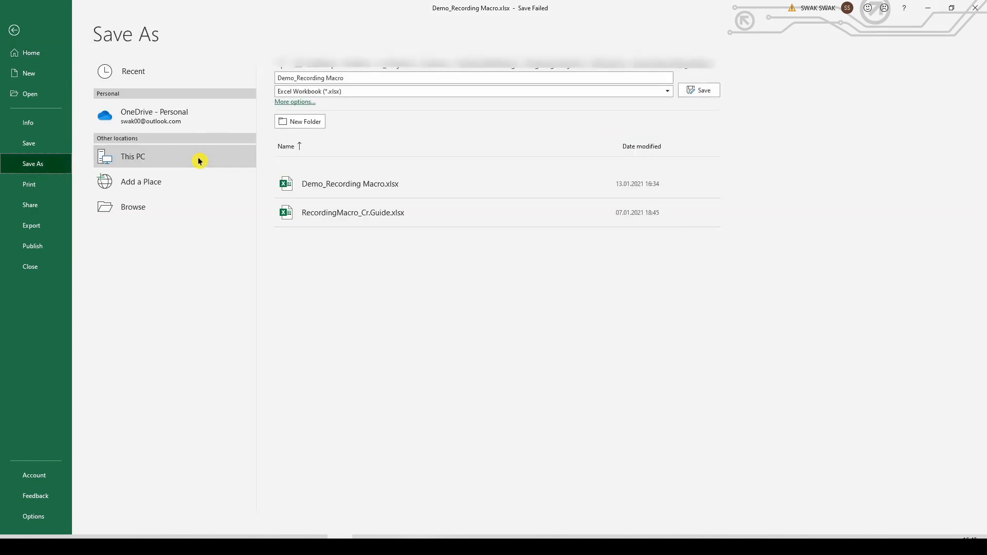
click(636, 91)
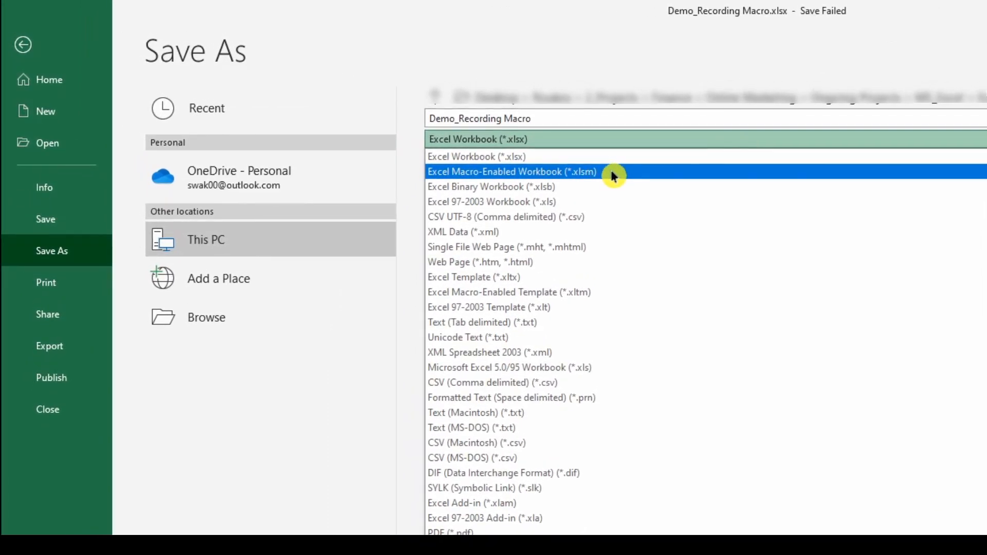
click(613, 173)
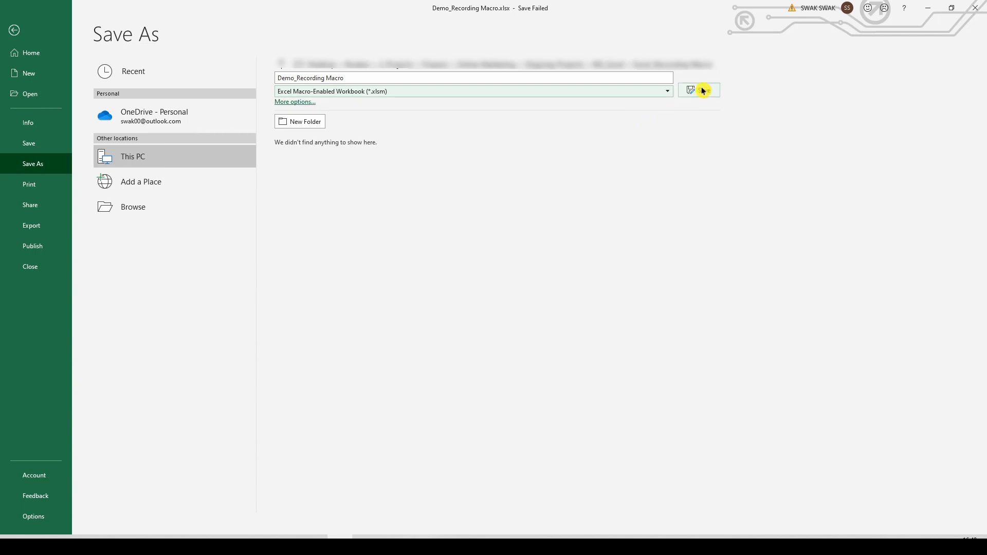
click(703, 90)
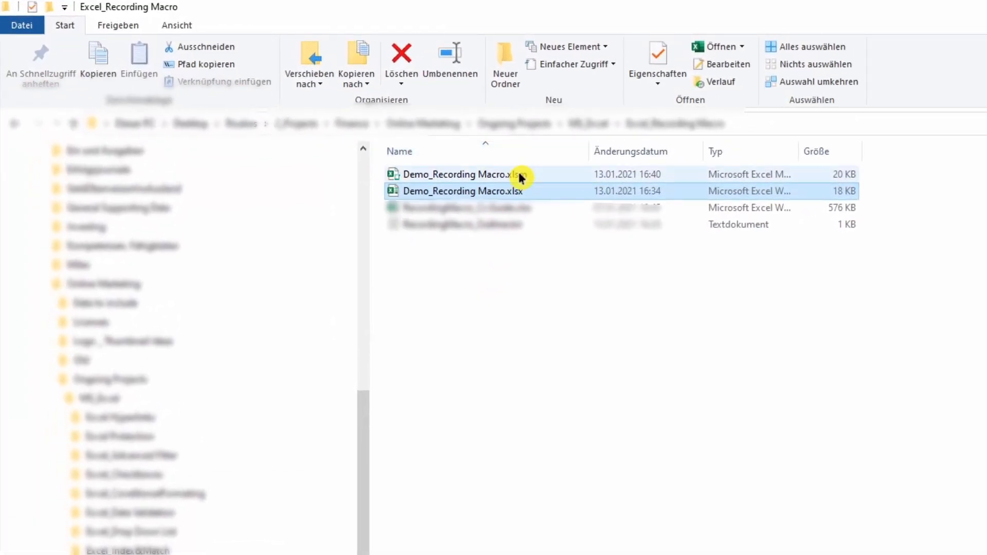
- Open Demo_Recording Macro.xlsm from its folder with macros enabled and select the Aug. cell B13
double_click(521, 176)
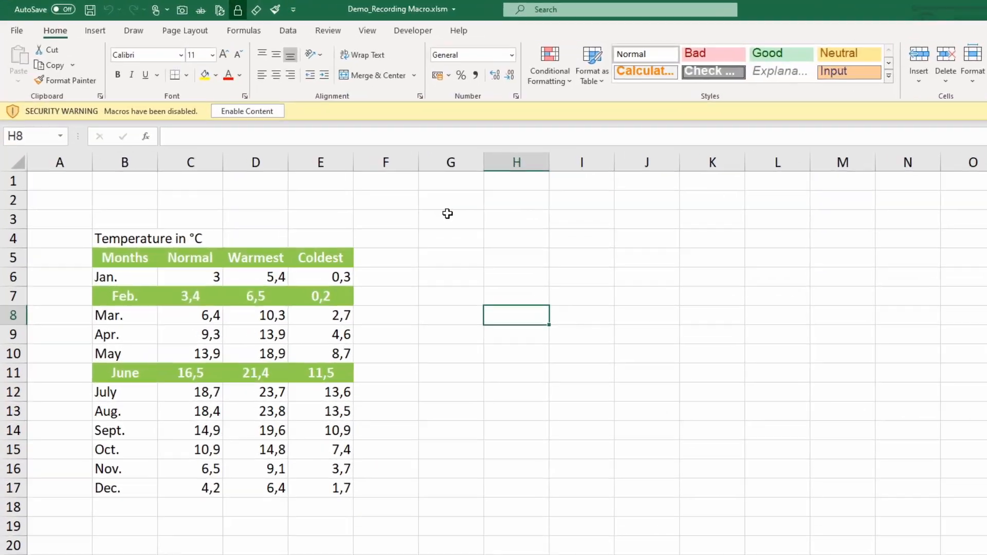
click(247, 112)
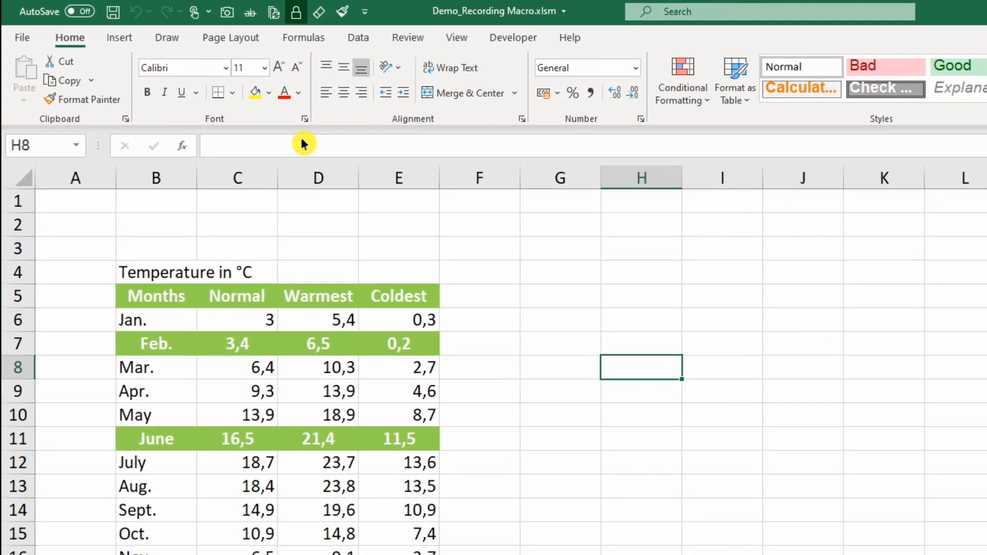
click(138, 486)
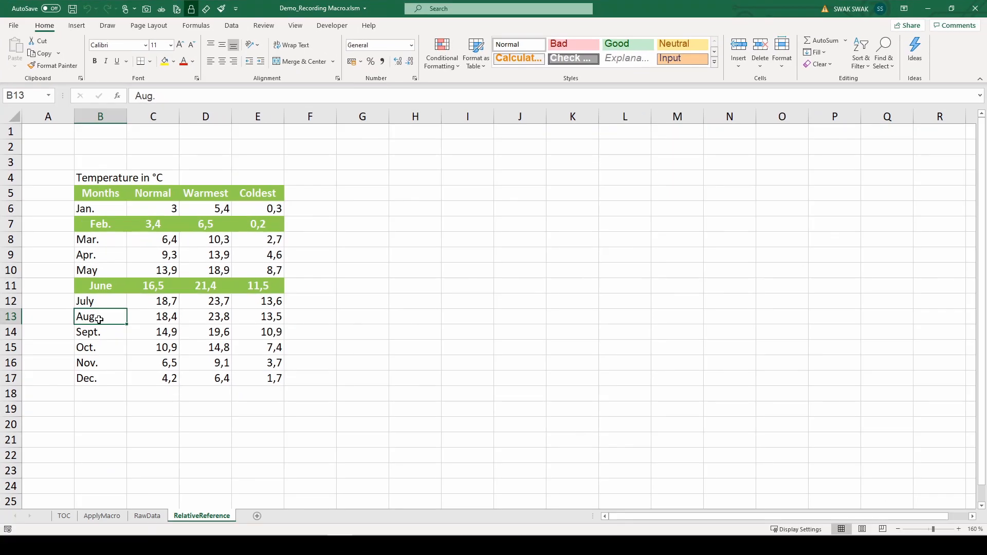